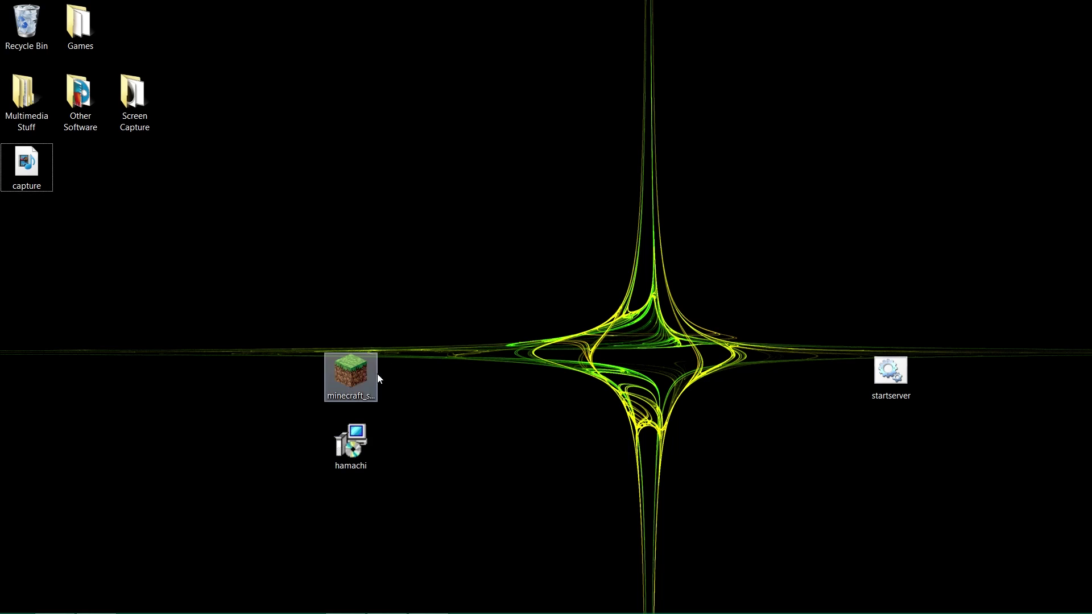
# Switch to Firefox and examine the Multiplayer Server section with the minecraft_server.1.7.4.exe link on the Minecraft download page.
pyautogui.click(342, 382)
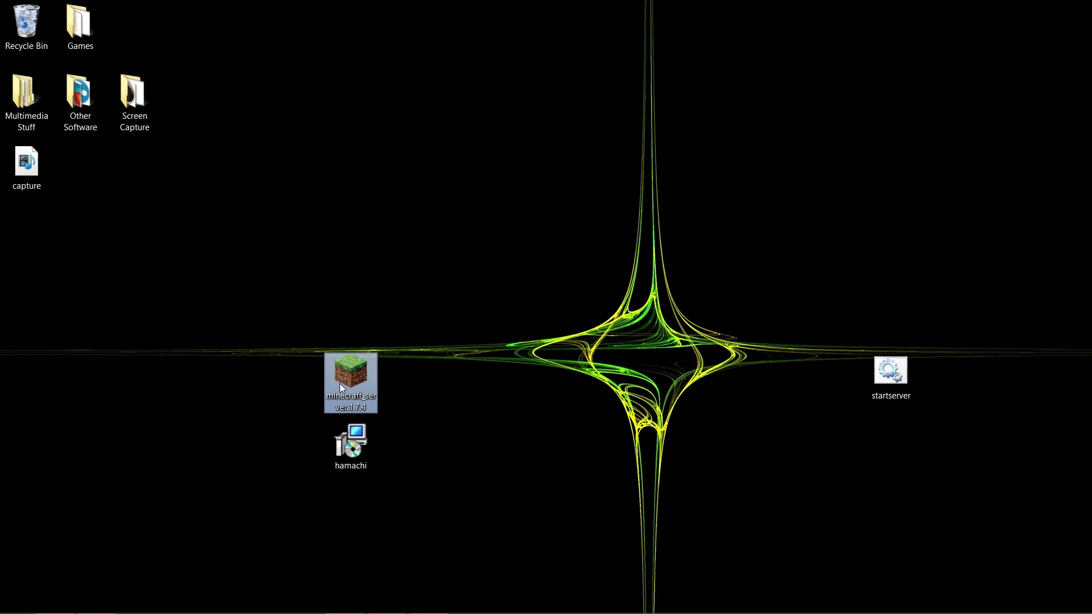
pyautogui.click(342, 472)
pyautogui.doubleClick(348, 476)
pyautogui.click(94, 600)
pyautogui.click(315, 11)
pyautogui.hotkey('ctrl', 'Tab')
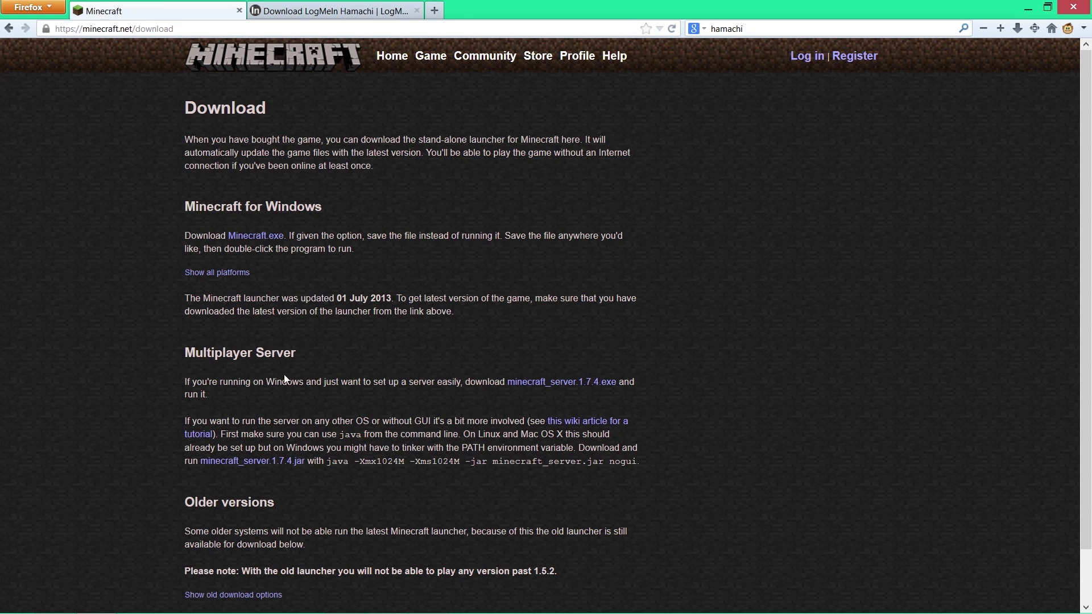
pyautogui.moveTo(187, 353); pyautogui.dragTo(326, 356)
pyautogui.click(333, 357)
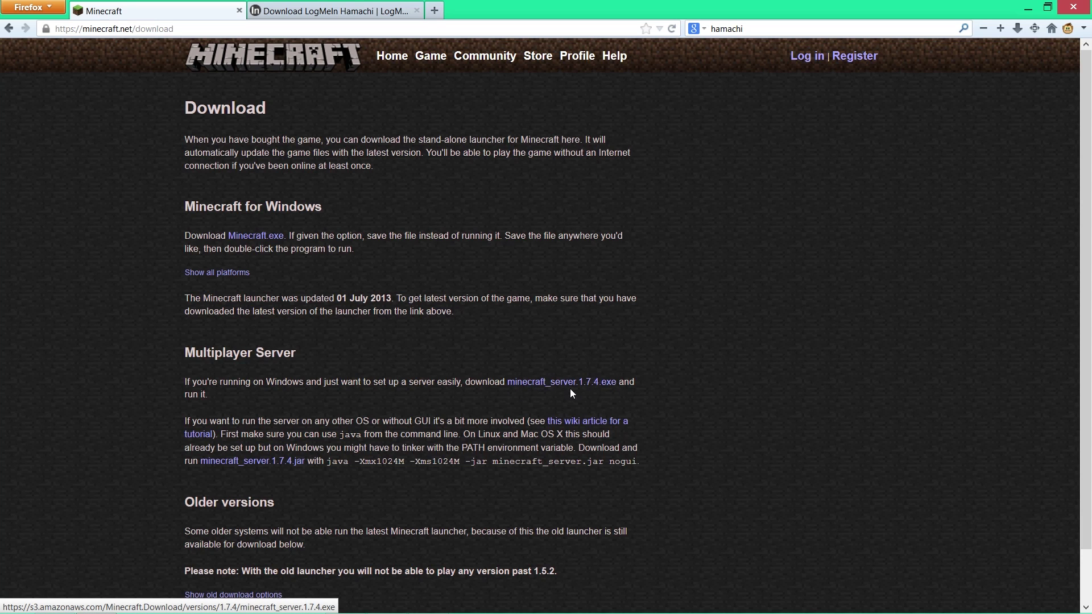
pyautogui.click(595, 385)
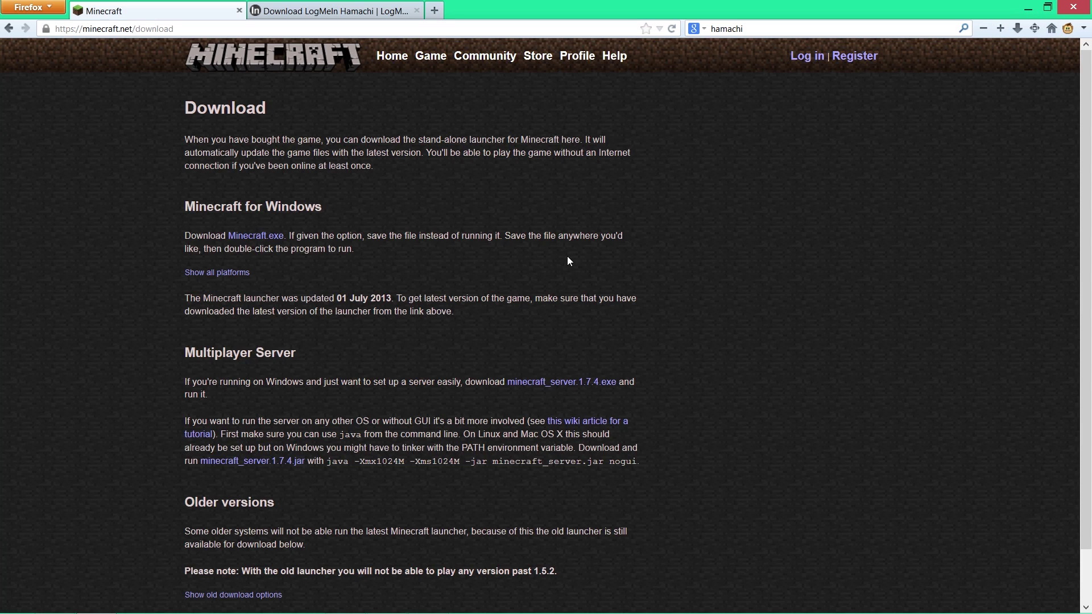
# View the Unmanaged mode section on the LogMeIn Hamachi download page, and return to the desktop.
pyautogui.click(336, 11)
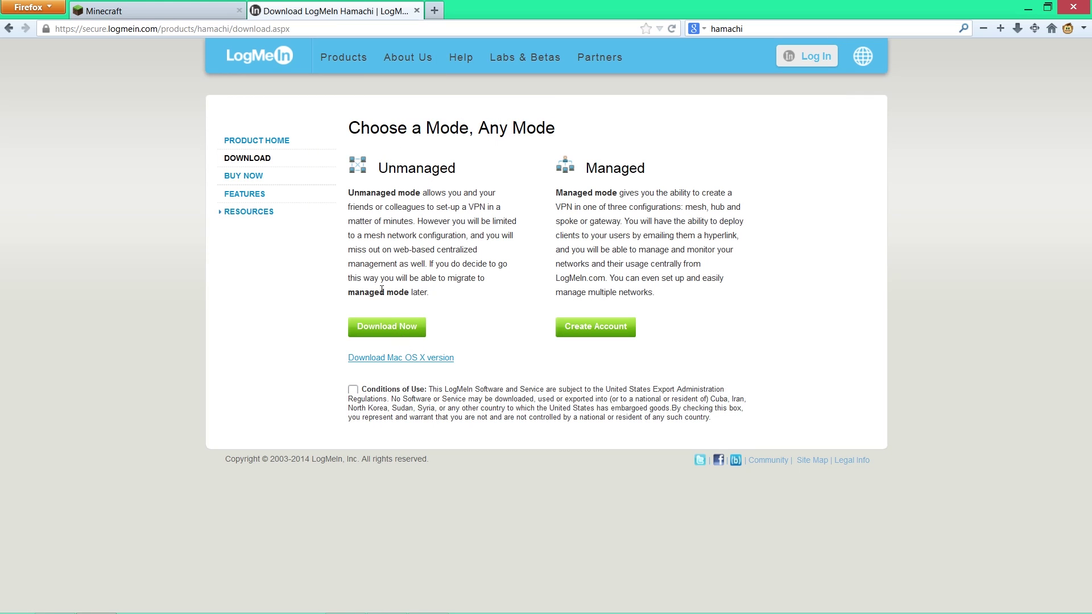
pyautogui.moveTo(453, 164); pyautogui.dragTo(377, 169)
pyautogui.click(508, 173)
pyautogui.click(1028, 8)
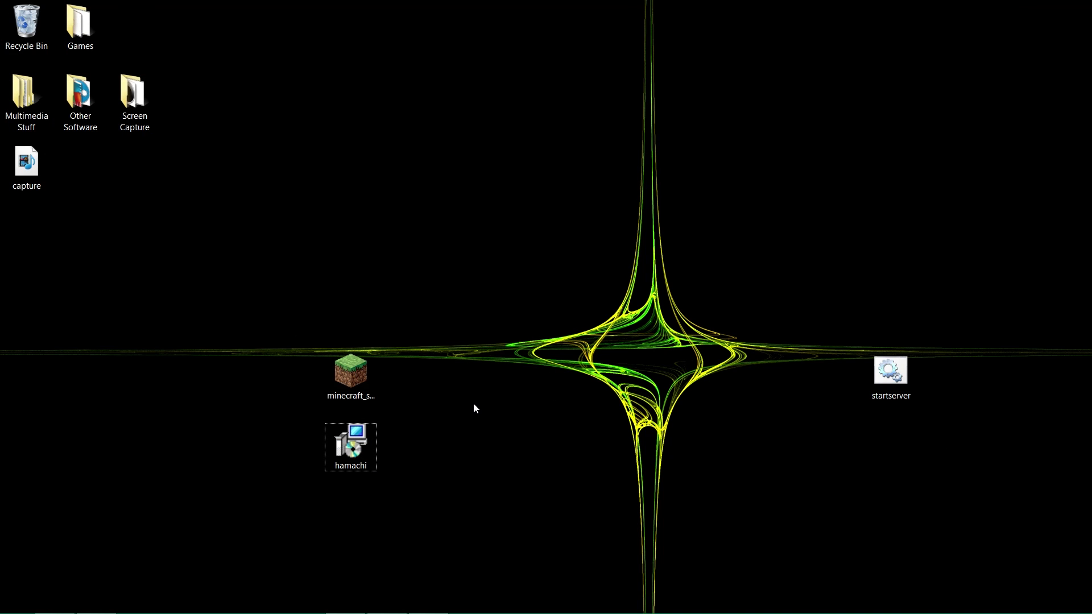
# Create a new desktop folder named MCserver.
pyautogui.rightClick(559, 328)
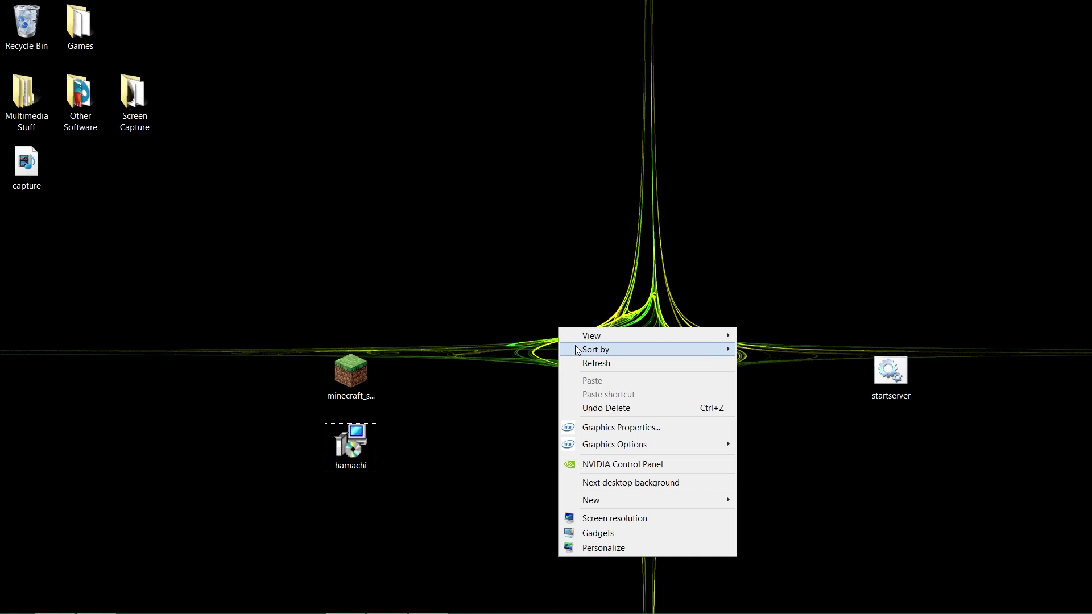
pyautogui.moveTo(656, 502)
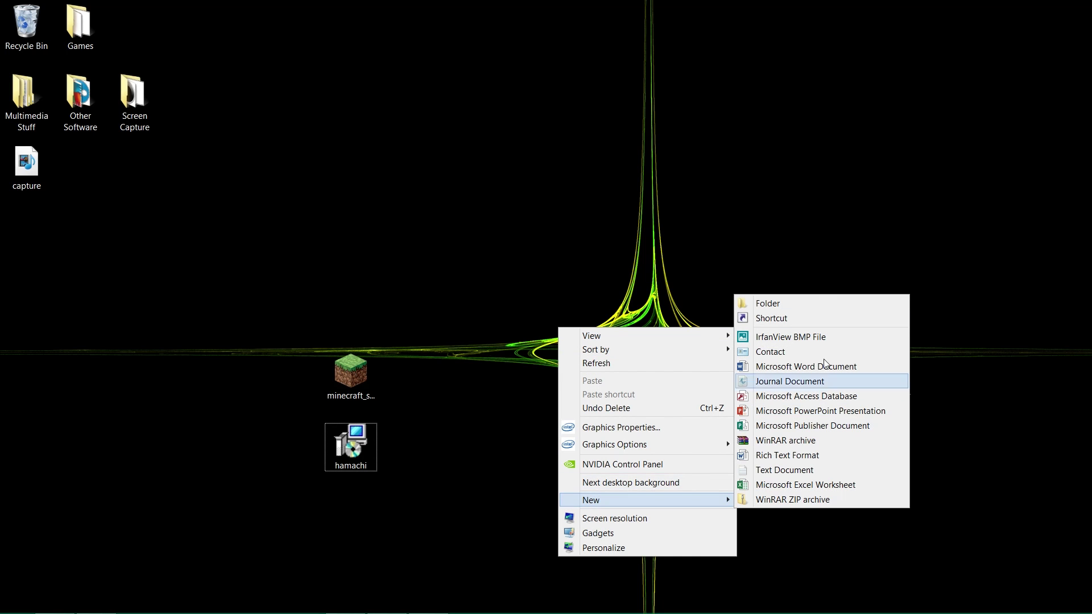
pyautogui.click(795, 303)
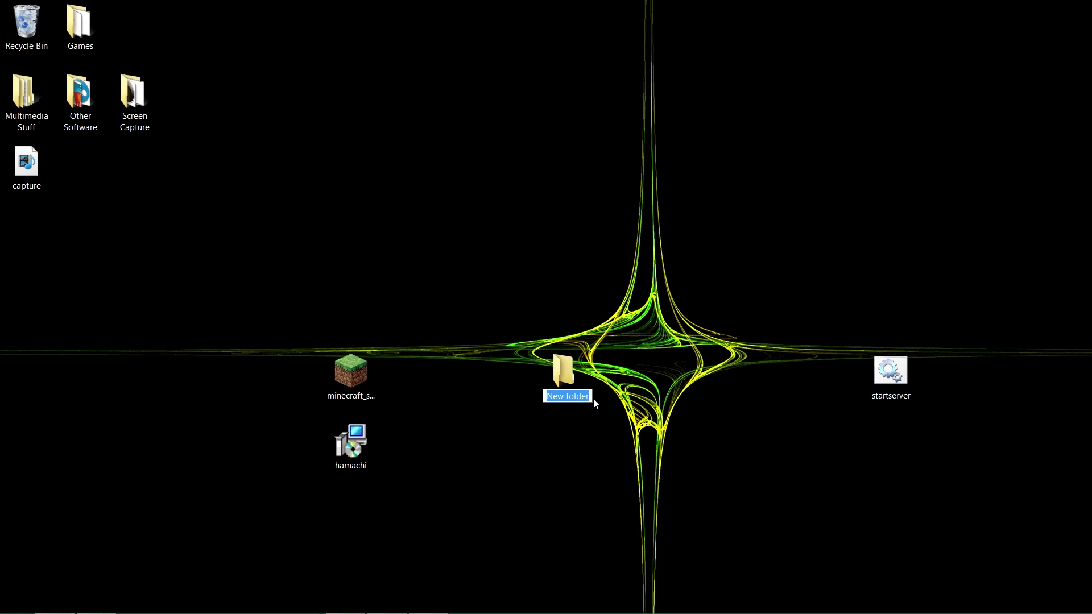
pyautogui.write('MCserver')
pyautogui.click(612, 414)
# Move the minecraft_server.1.7.4 application into the MCserver folder and run it from there.
pyautogui.moveTo(360, 385); pyautogui.dragTo(575, 380)
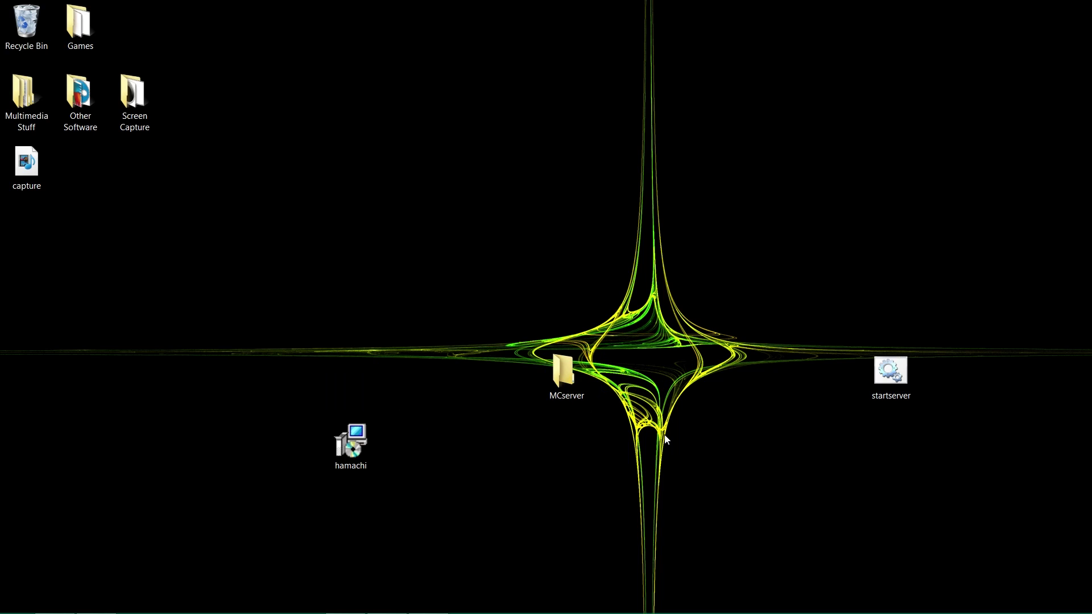
pyautogui.doubleClick(559, 380)
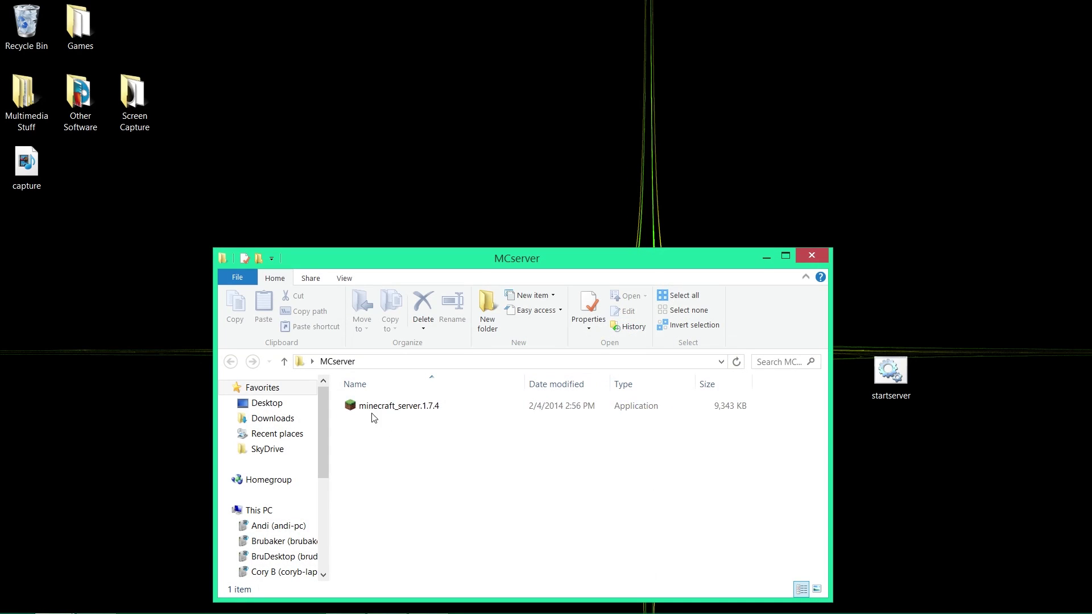
pyautogui.doubleClick(401, 406)
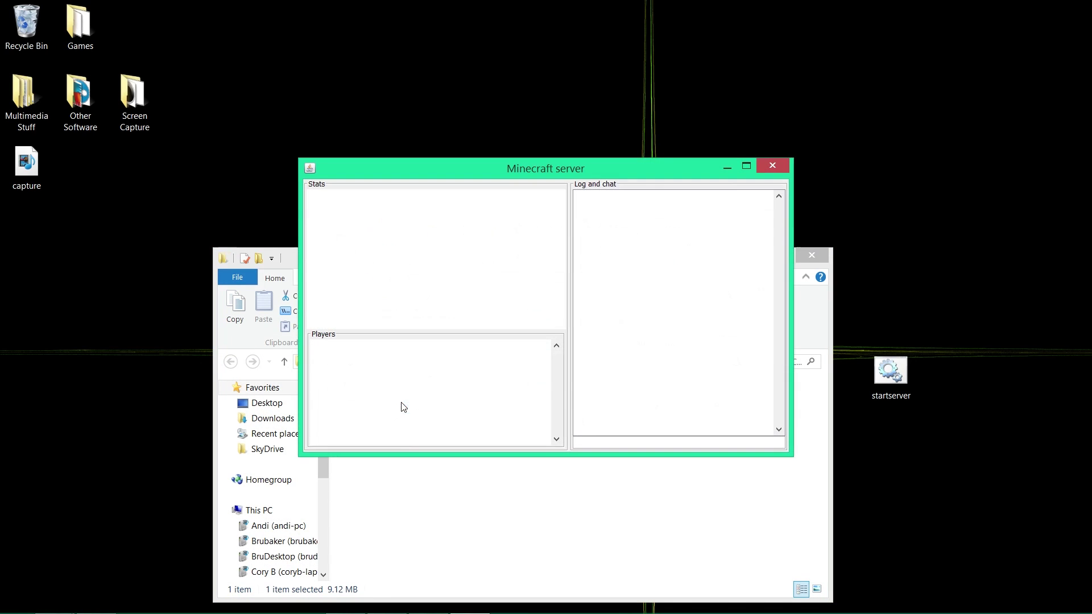
pyautogui.moveTo(518, 166); pyautogui.dragTo(651, 44)
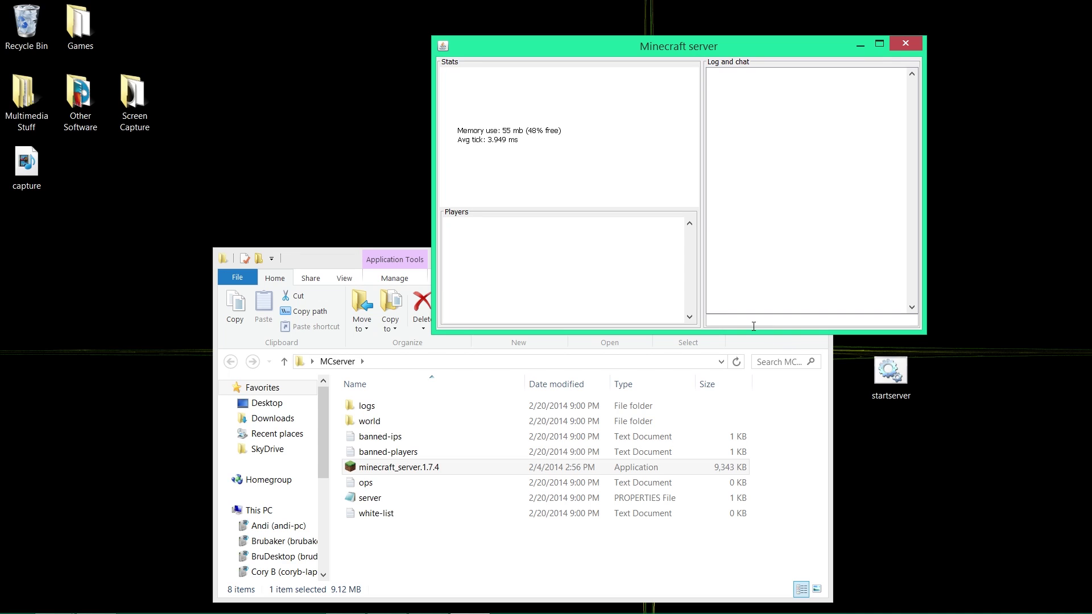
# Stop the Minecraft server with the /stop command and bring the MCserver folder window higher on the desktop.
pyautogui.write('/stop')
pyautogui.press('Return')
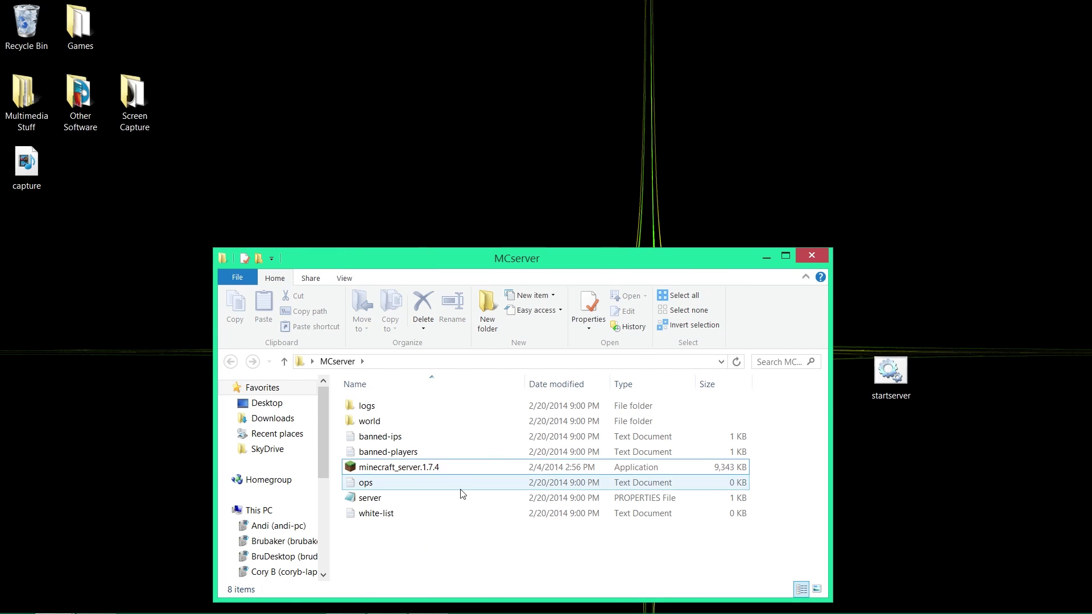
pyautogui.moveTo(610, 261); pyautogui.dragTo(628, 199)
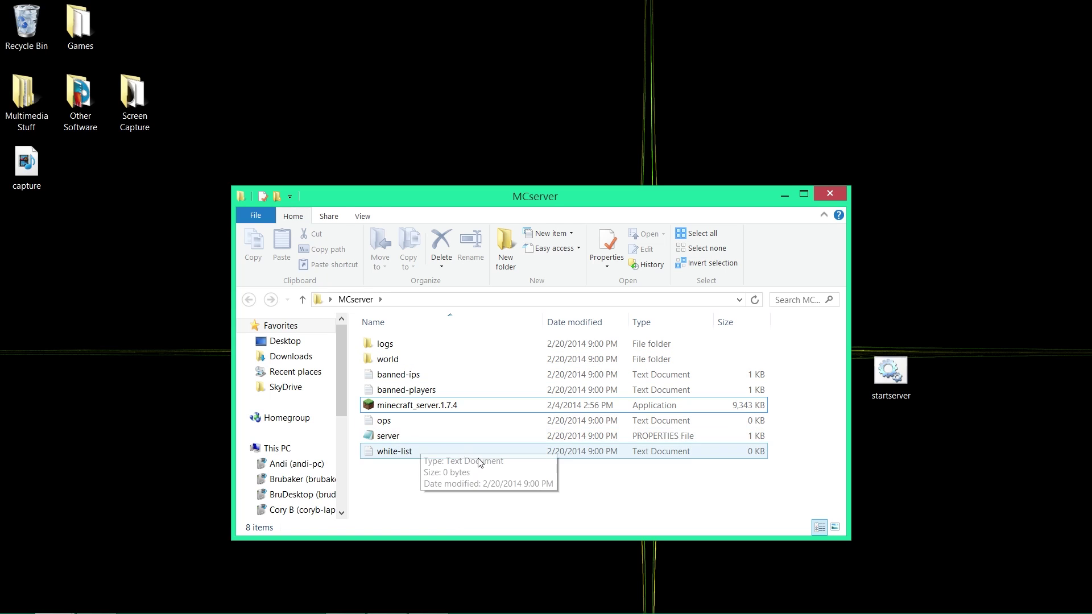
# Open the ops text file to view its contents, and close it without changes.
pyautogui.click(394, 424)
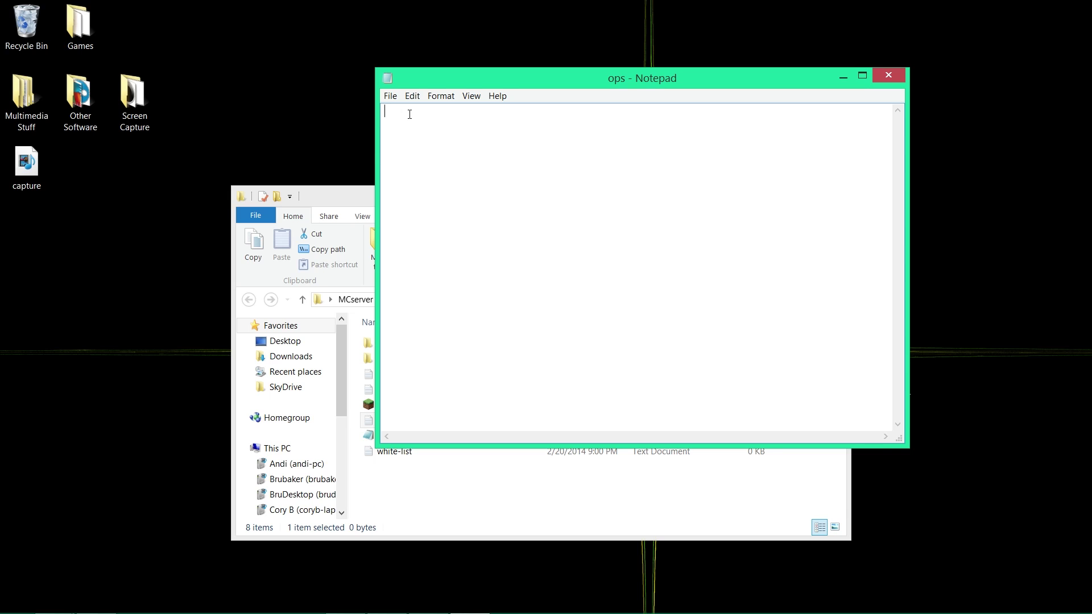
pyautogui.moveTo(609, 77); pyautogui.dragTo(608, 151)
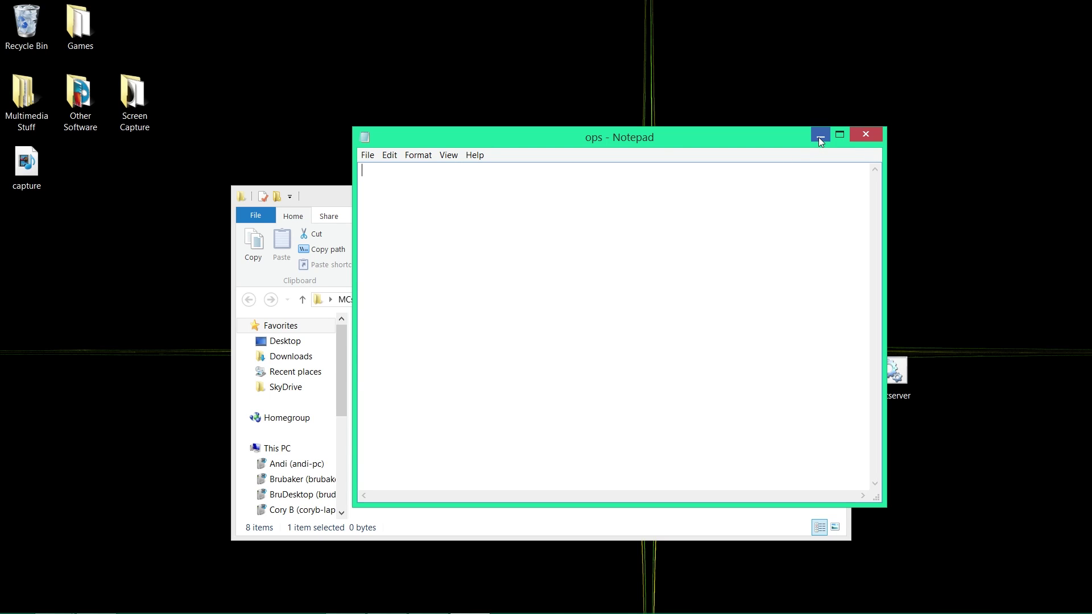
pyautogui.moveTo(741, 148); pyautogui.dragTo(777, 162)
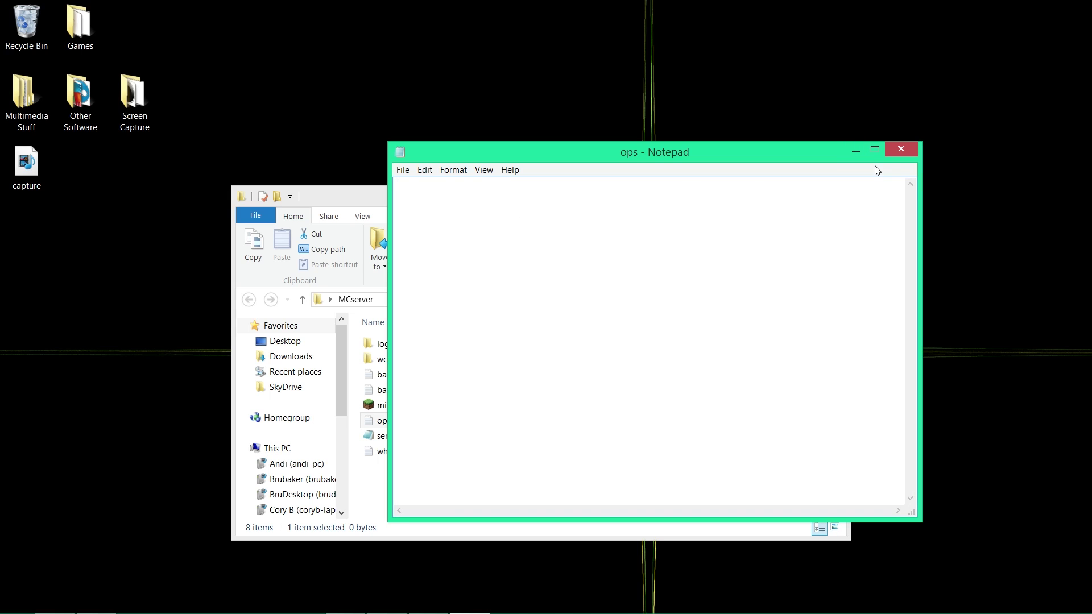
pyautogui.click(901, 149)
pyautogui.click(405, 493)
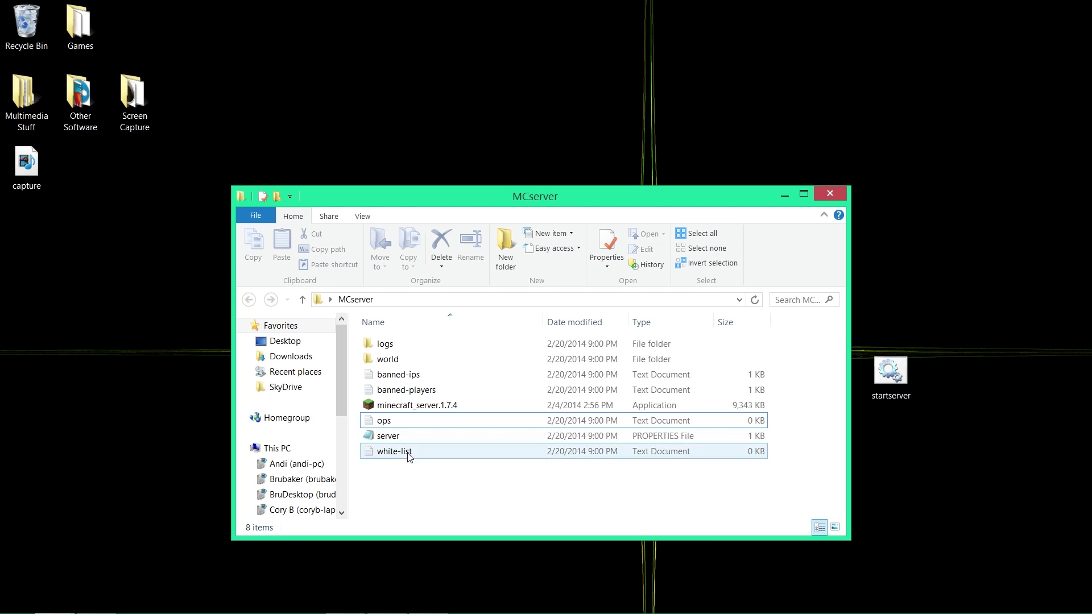
# Open the server PROPERTIES file from the MCserver folder with Notepad.
pyautogui.rightClick(402, 438)
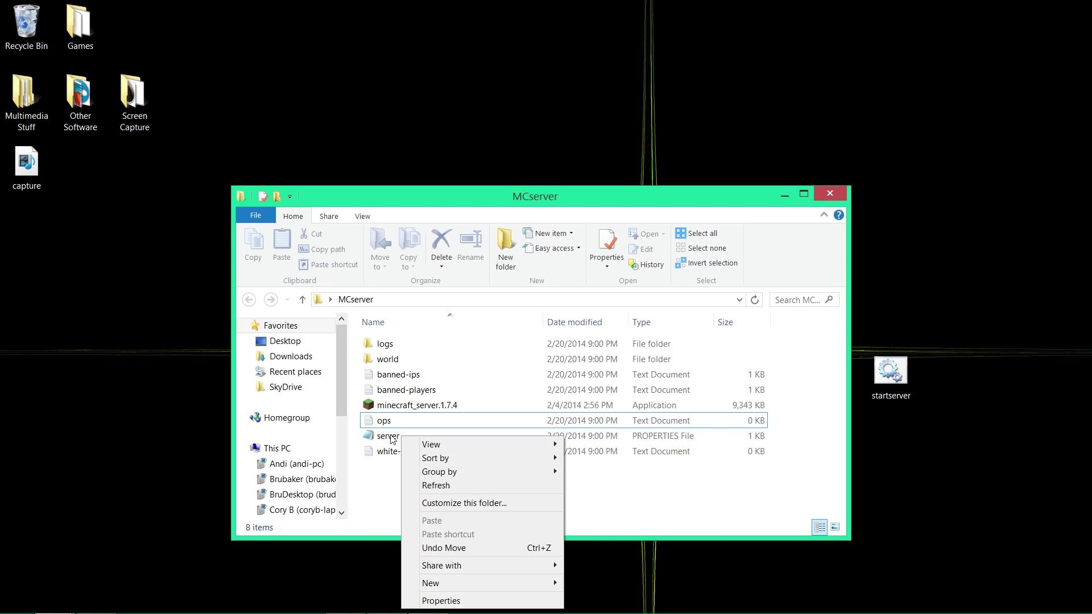
pyautogui.click(392, 438)
pyautogui.rightClick(380, 439)
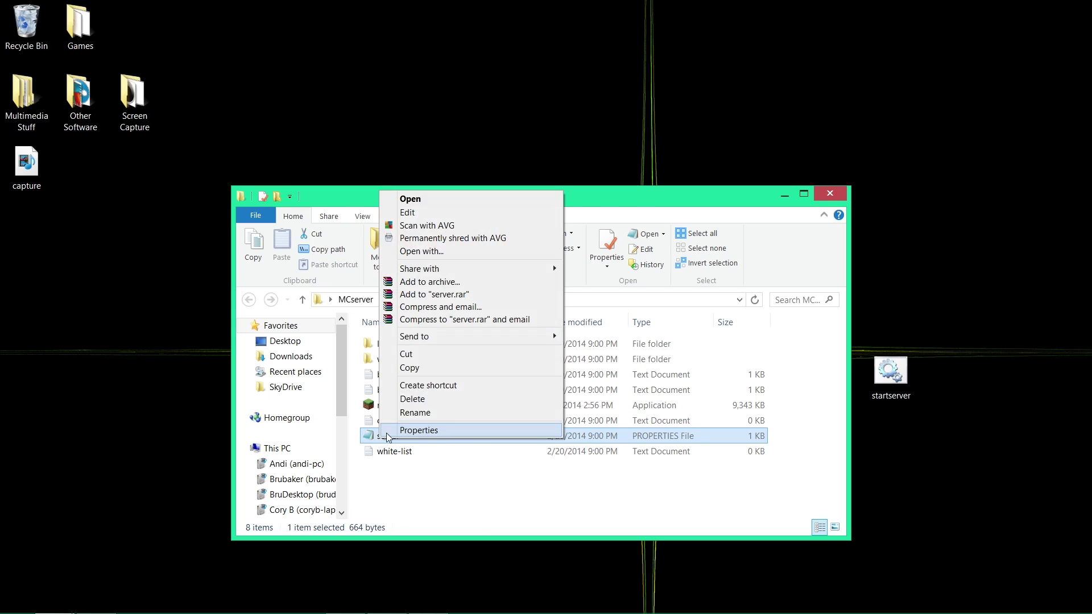
pyautogui.click(430, 256)
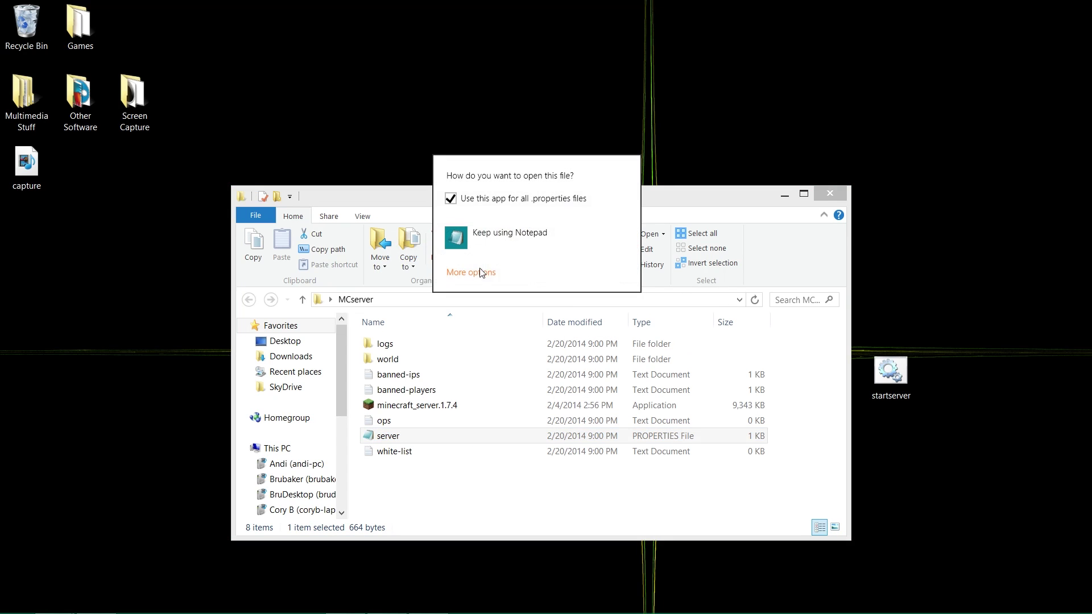
pyautogui.click(500, 231)
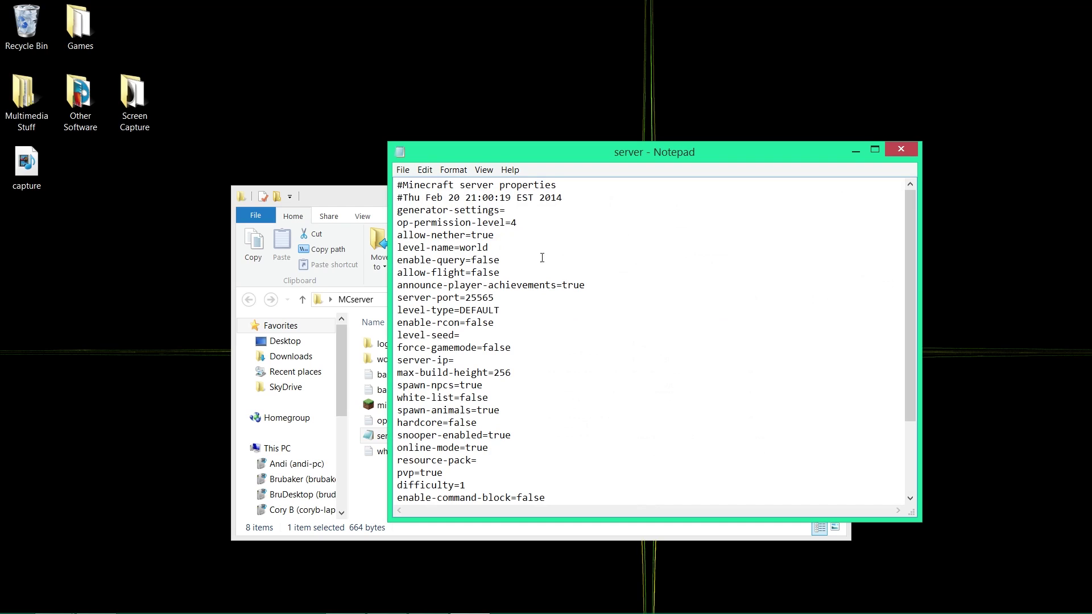
pyautogui.moveTo(596, 152); pyautogui.dragTo(558, 110)
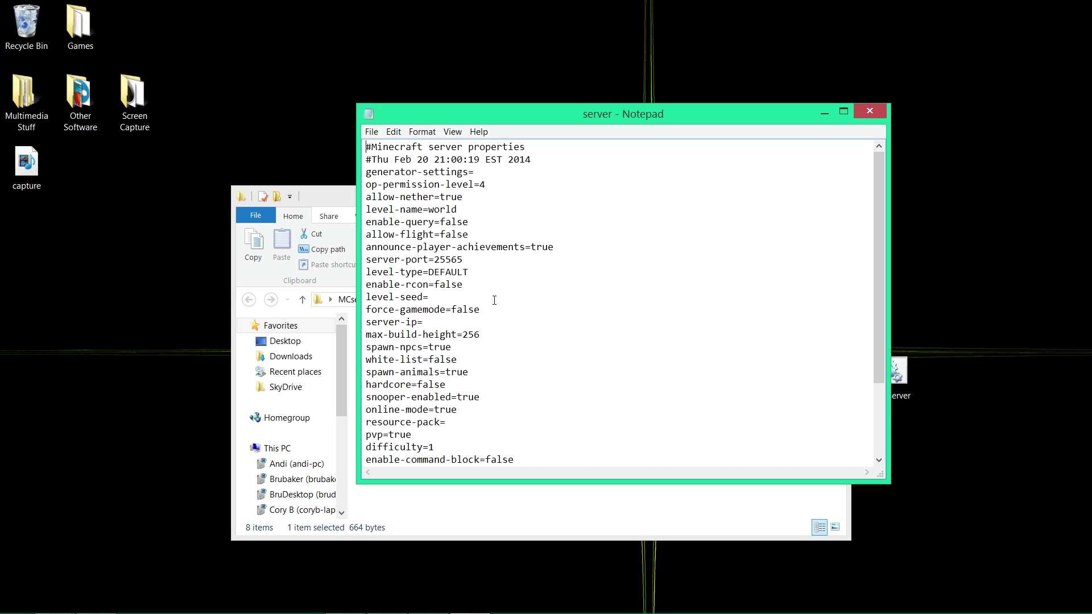
# Set max-players to 10 in the server properties file.
pyautogui.scroll(-3, 478, 309)
pyautogui.scroll(1, 452, 390)
pyautogui.scroll(-1, 448, 382)
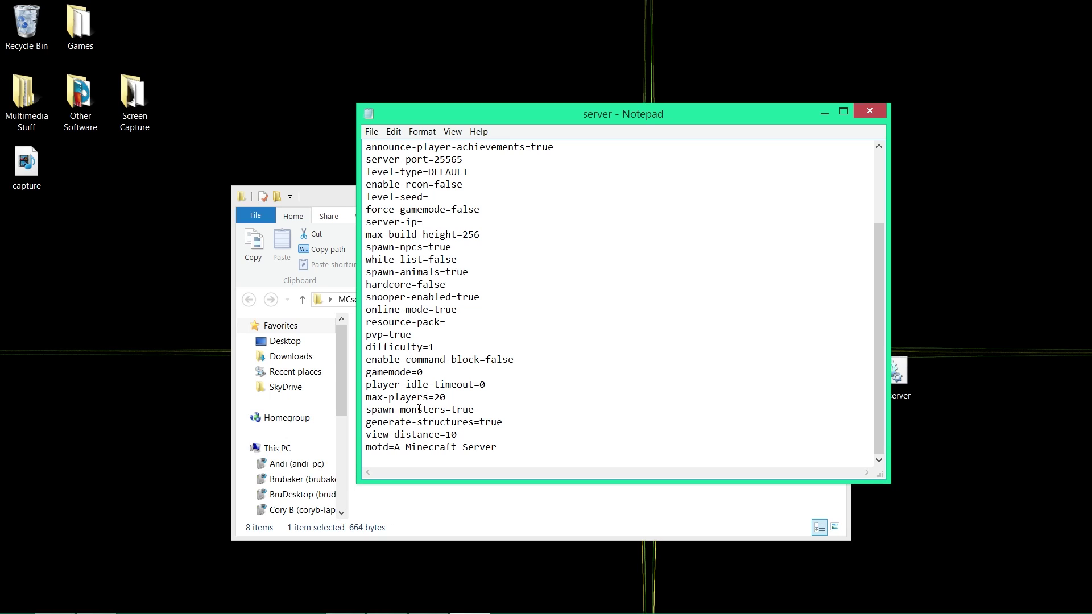
pyautogui.moveTo(442, 397); pyautogui.dragTo(436, 397)
pyautogui.write('1')
pyautogui.moveTo(465, 397); pyautogui.dragTo(434, 397)
pyautogui.click(479, 398)
pyautogui.doubleClick(443, 397)
pyautogui.click(464, 409)
pyautogui.moveTo(462, 439); pyautogui.dragTo(417, 438)
pyautogui.click(478, 438)
pyautogui.scroll(1, 446, 421)
pyautogui.scroll(-1, 446, 421)
# Replace the motd value in the server properties with "CBtech's Server".
pyautogui.moveTo(511, 447); pyautogui.dragTo(396, 450)
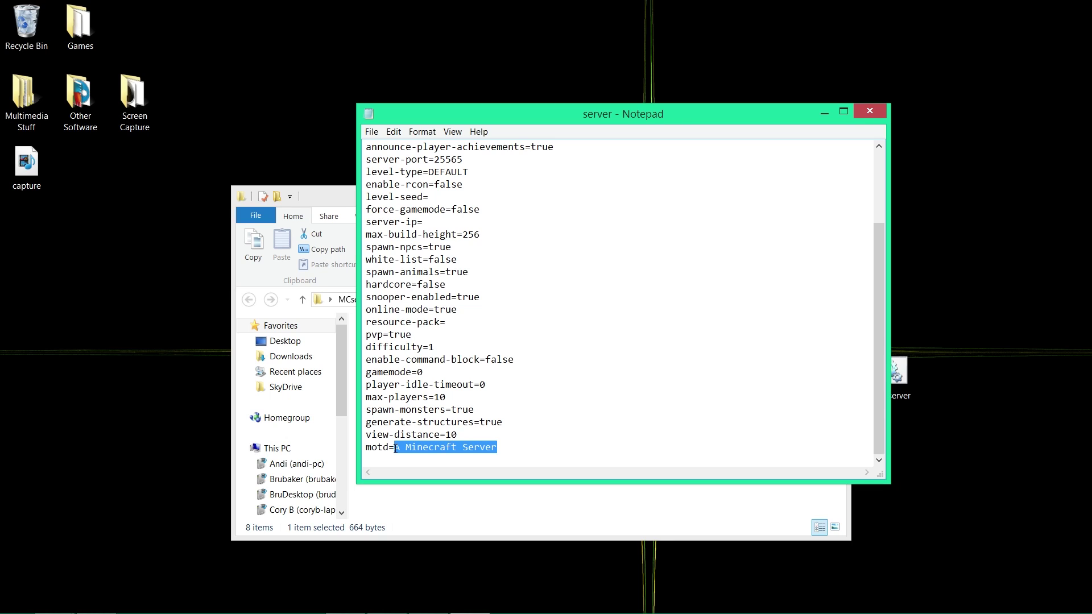
pyautogui.press('BackSpace')
pyautogui.write('Cbet')
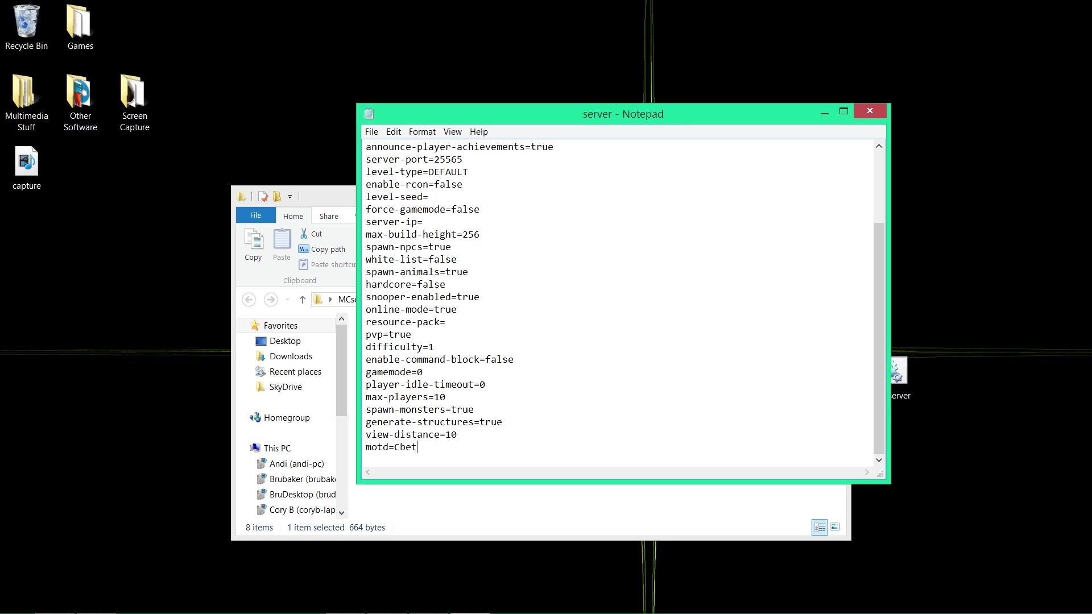
pyautogui.press('BackSpace')
pyautogui.press('BackSpace')
pyautogui.press('BackSpace')
pyautogui.write('CBtech"')
pyautogui.press('BackSpace')
pyautogui.write("'s Server")
# Review the remaining server properties and save the file.
pyautogui.scroll(3, 465, 329)
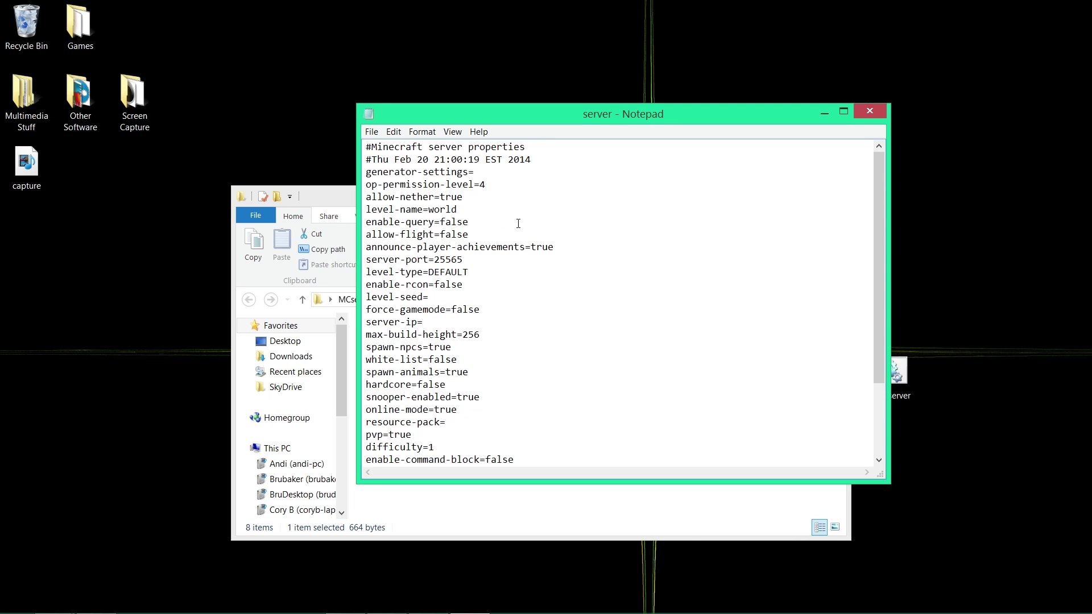
pyautogui.scroll(-3, 458, 226)
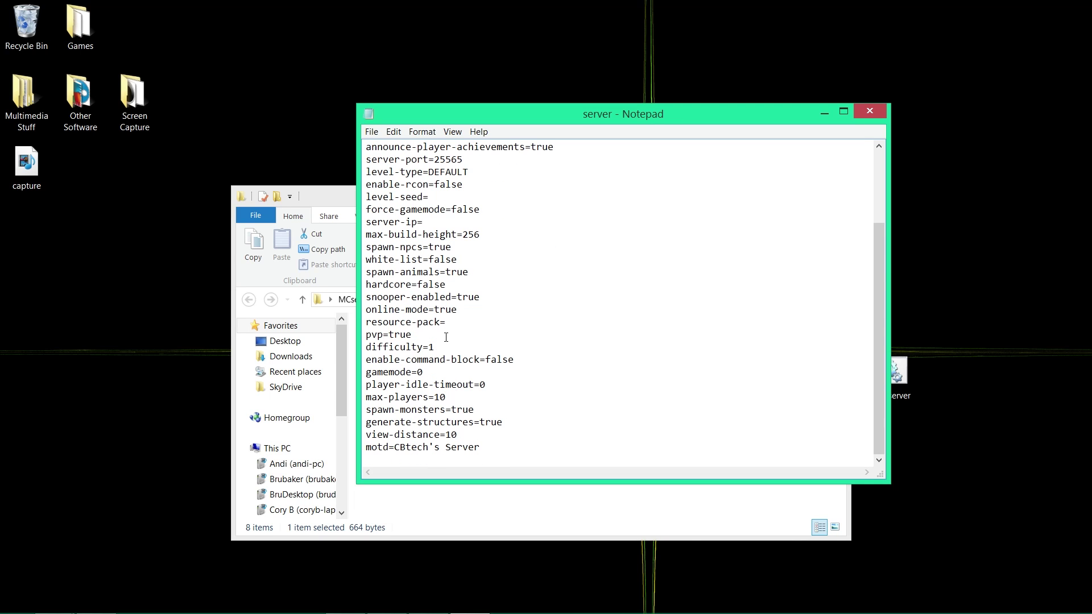
pyautogui.scroll(2, 447, 364)
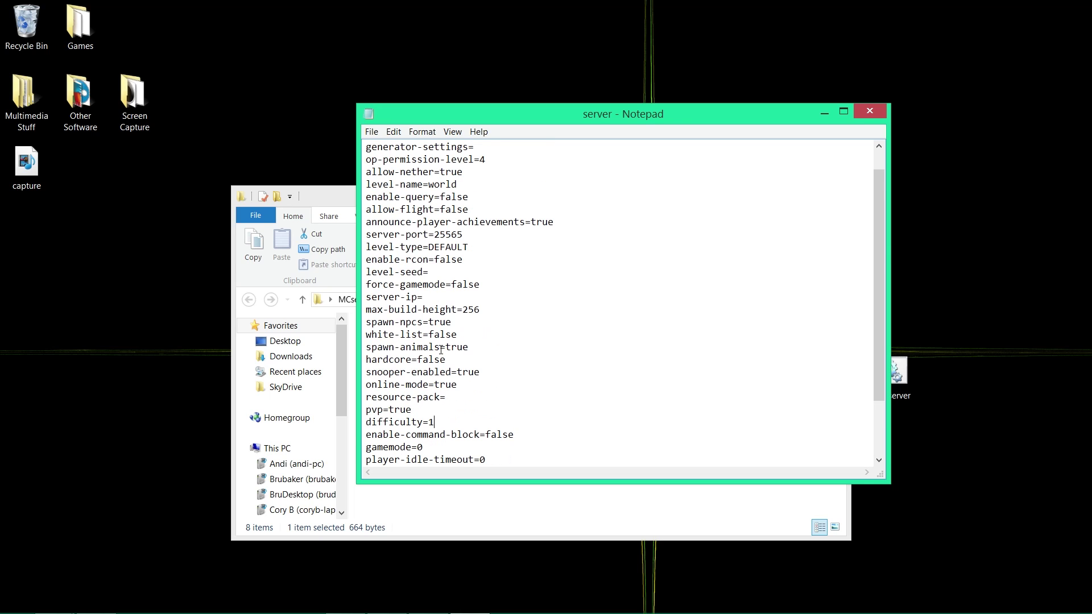
pyautogui.click(372, 131)
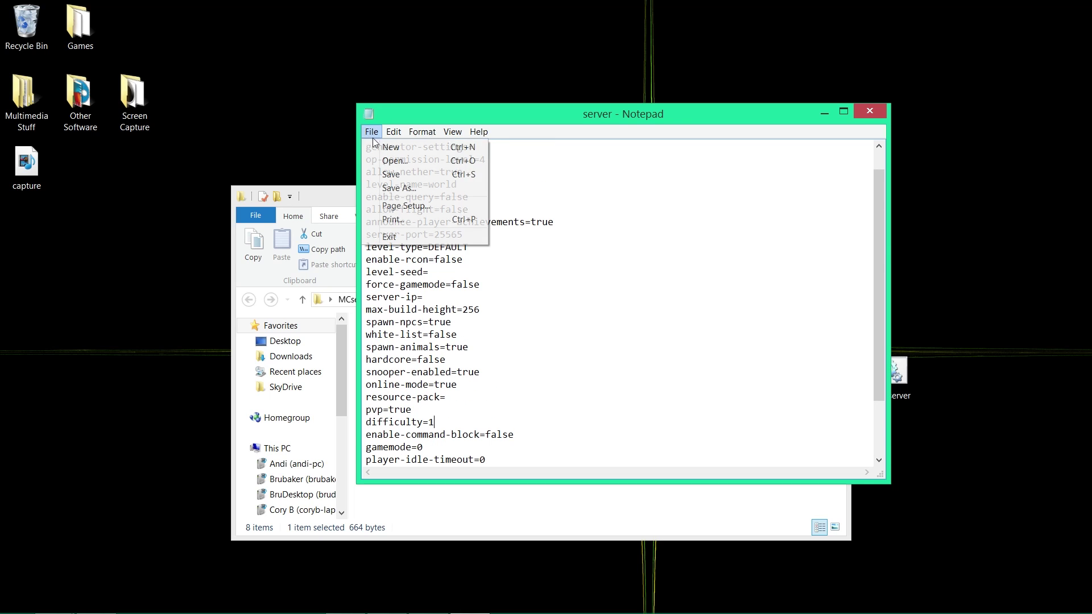
pyautogui.click(389, 176)
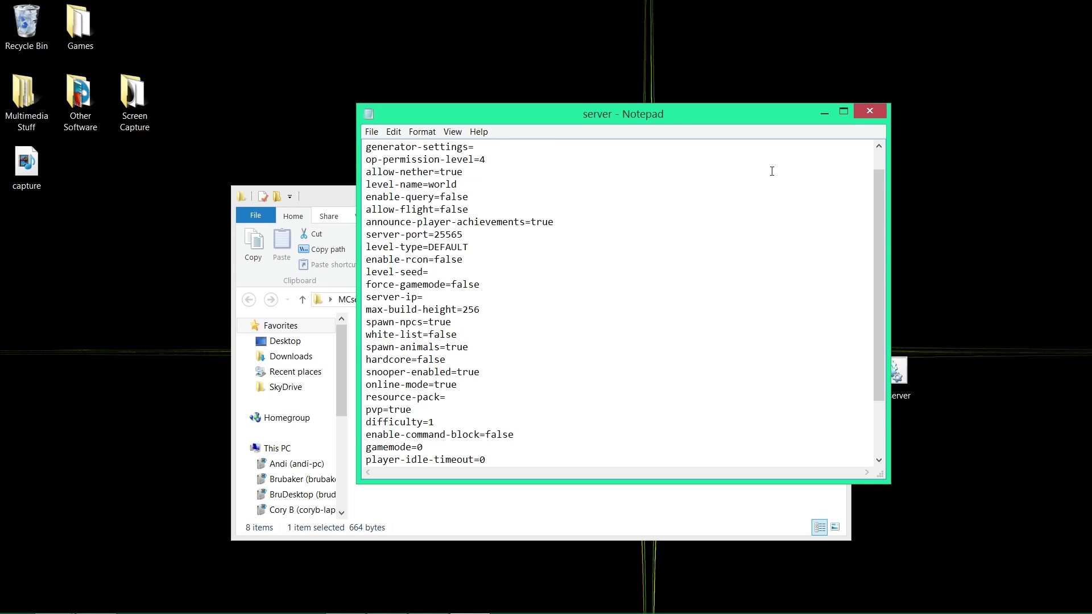
# Minimise the Notepad and MCserver windows and launch the hamachi installer from the desktop.
pyautogui.click(823, 112)
pyautogui.click(439, 483)
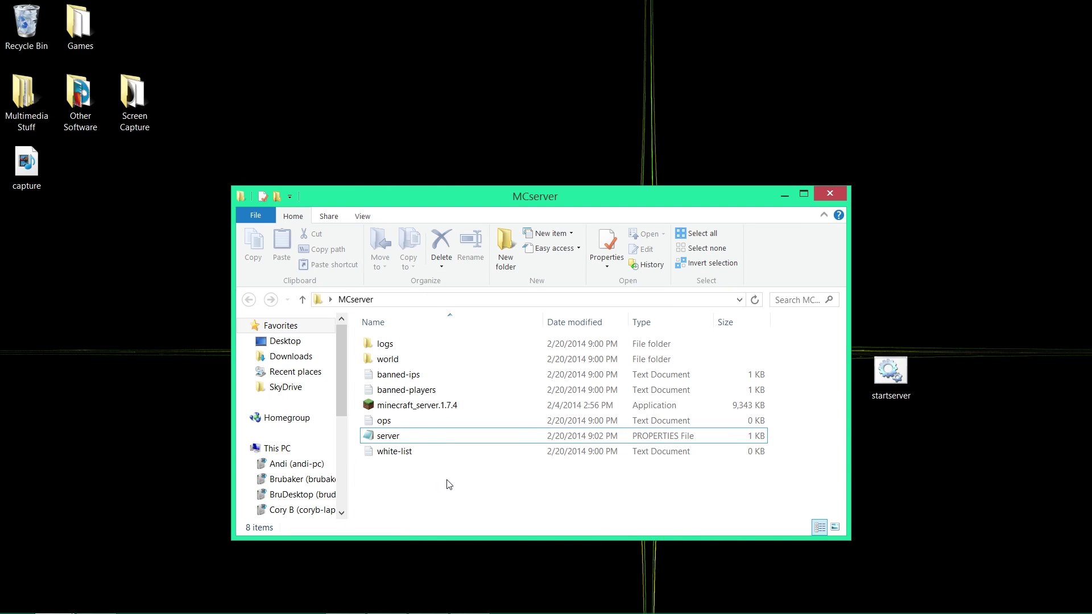
pyautogui.click(787, 196)
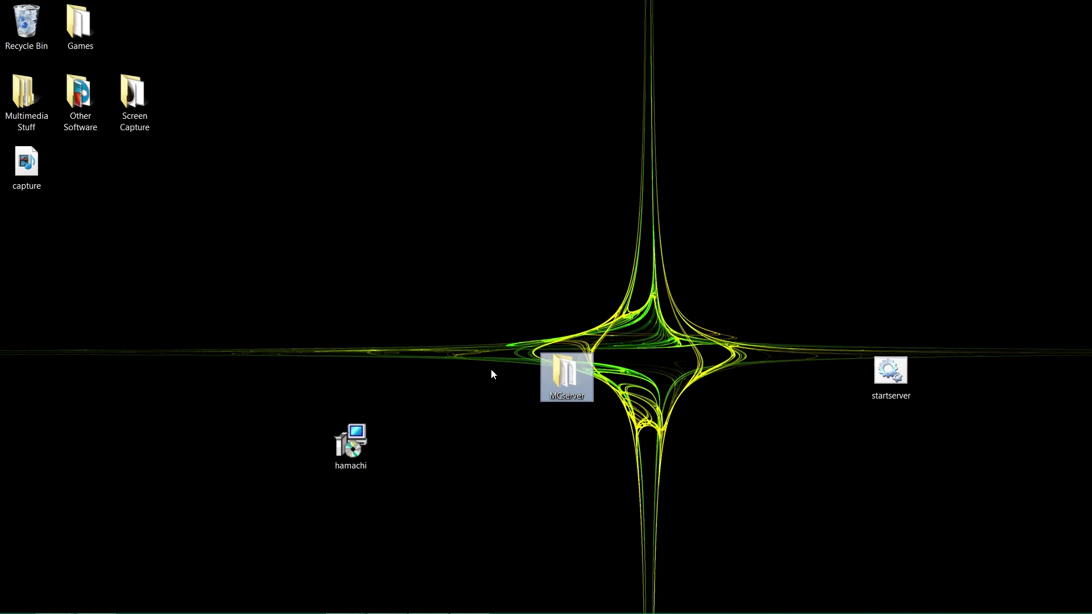
pyautogui.click(348, 447)
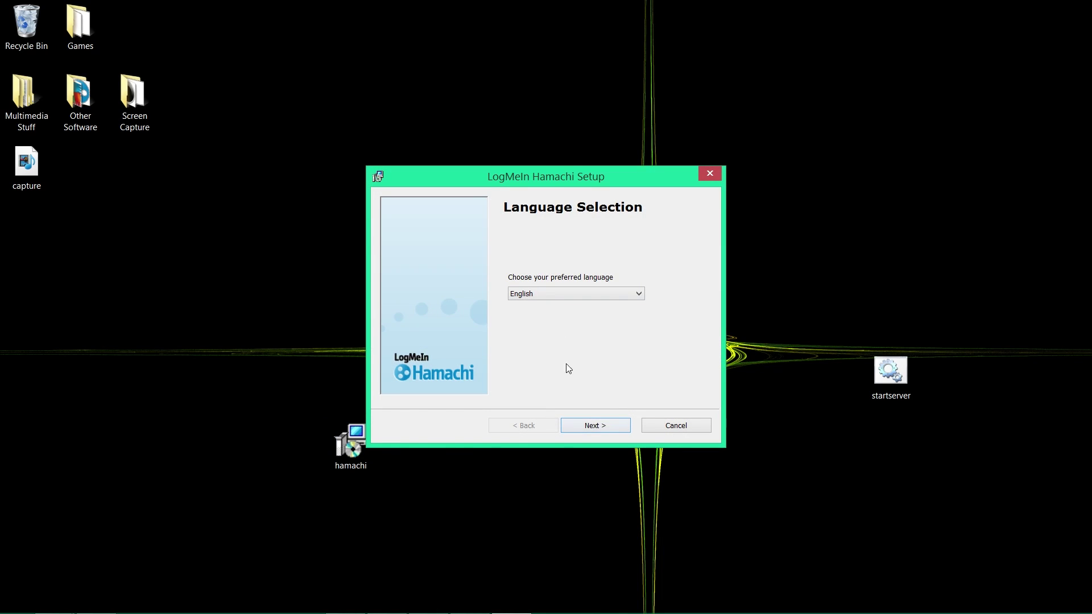
# Install LogMeIn Hamachi in English in the default folder with a desktop shortcut, and launch it when setup finishes.
pyautogui.click(589, 428)
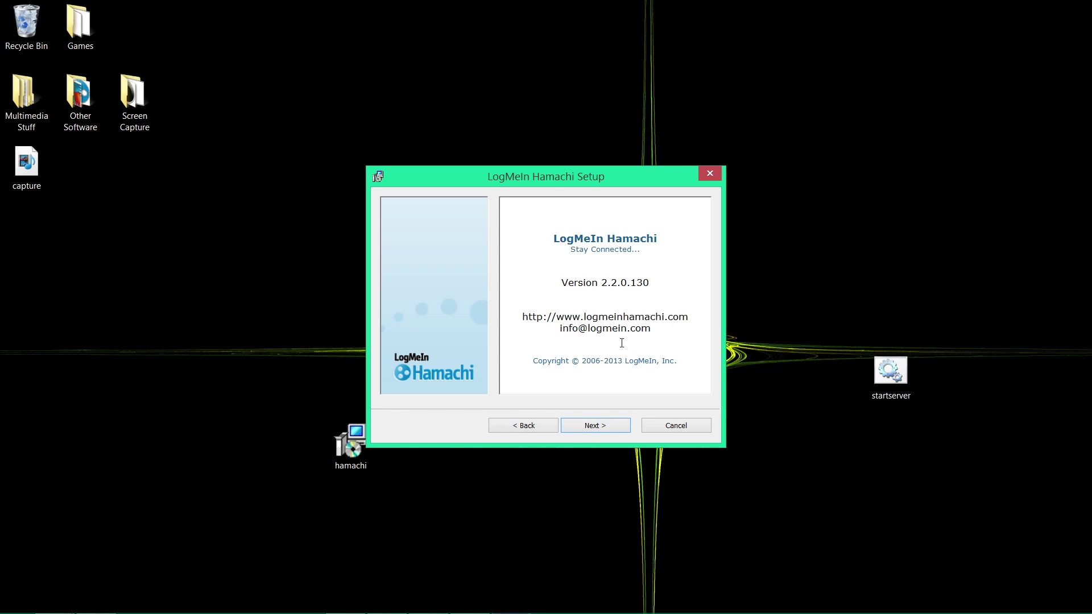
pyautogui.click(592, 426)
pyautogui.click(584, 428)
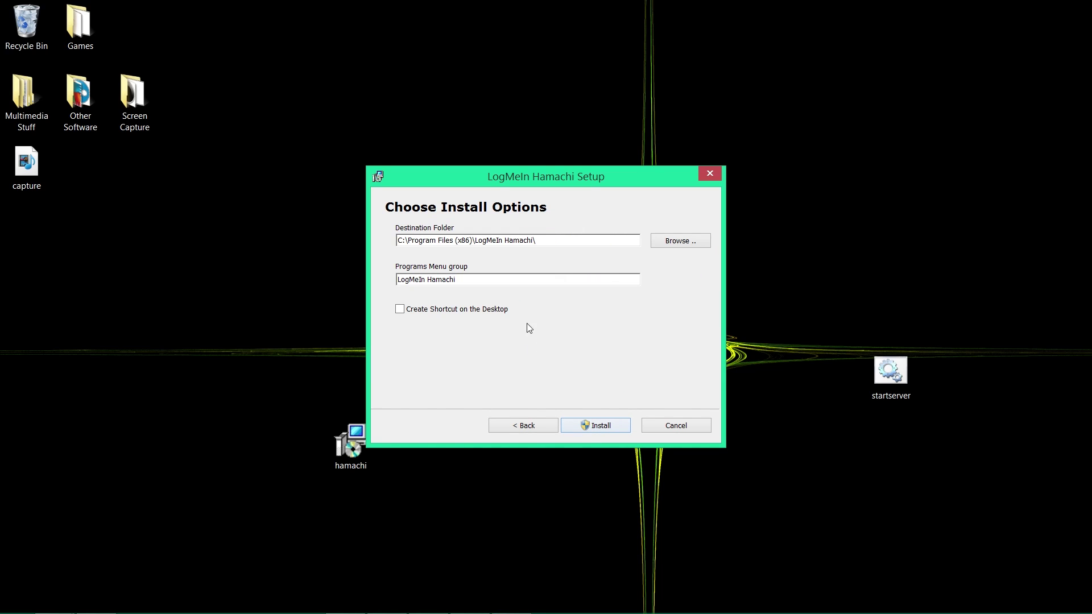
pyautogui.click(400, 310)
pyautogui.click(585, 426)
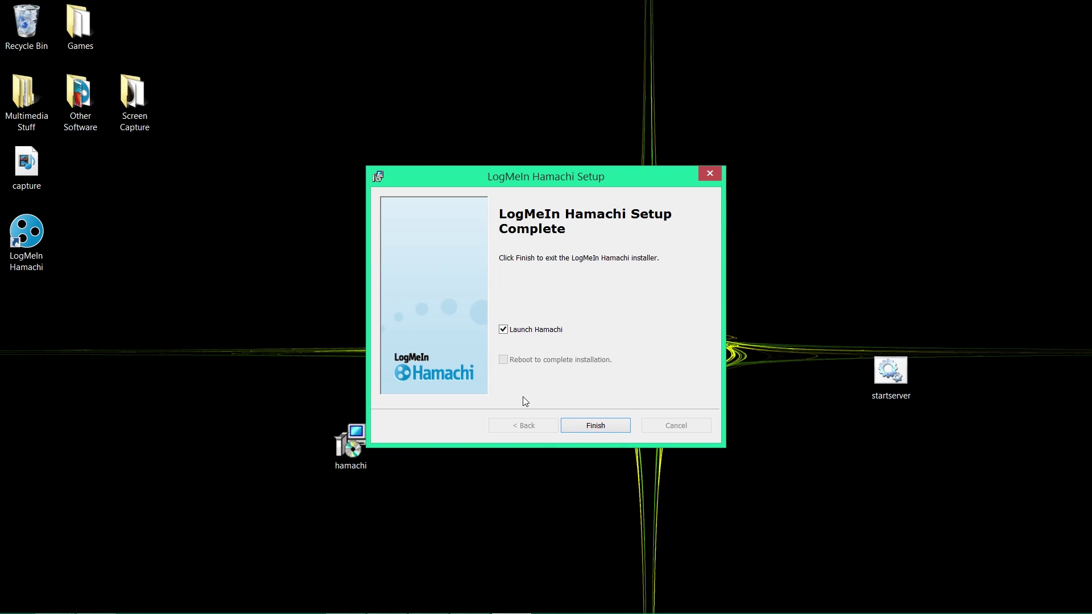
pyautogui.click(593, 428)
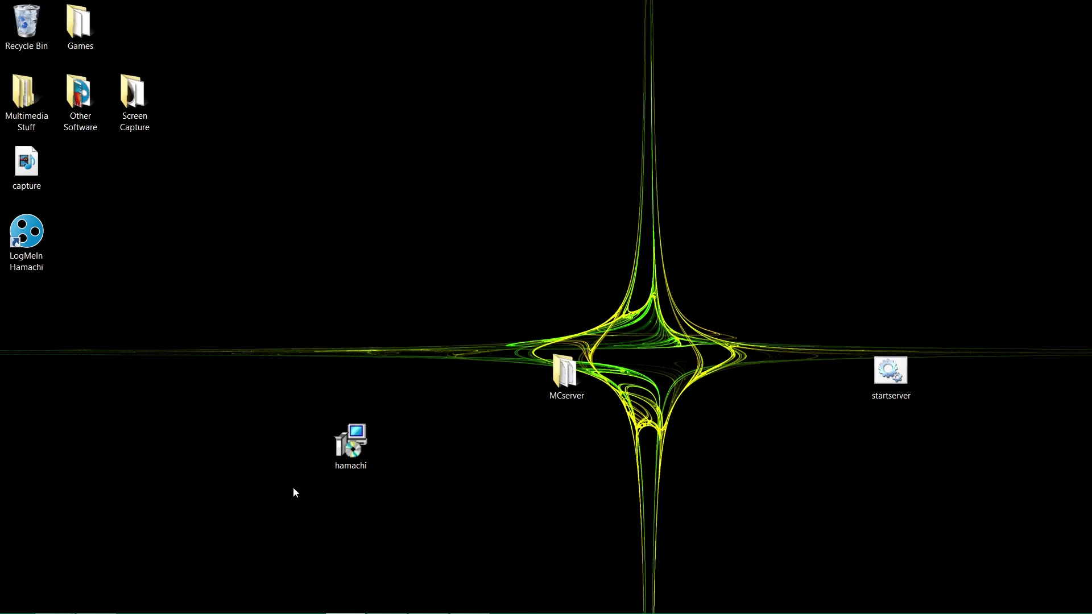
# Move the Hamachi window near the desktop's upper edge and power Hamachi on.
pyautogui.moveTo(202, 136); pyautogui.dragTo(290, 72)
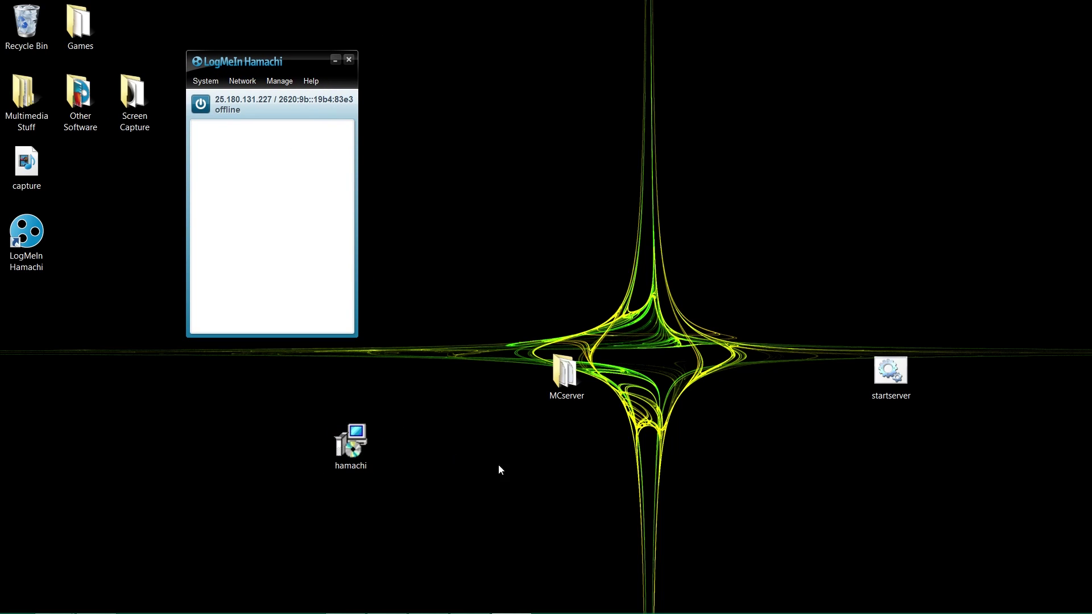
pyautogui.click(351, 447)
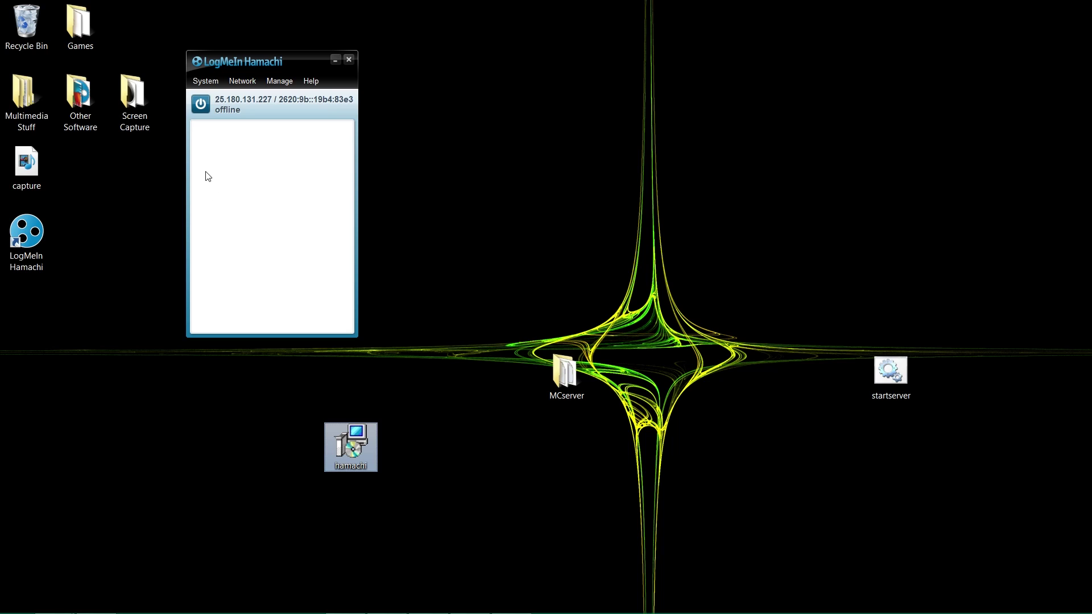
pyautogui.click(200, 106)
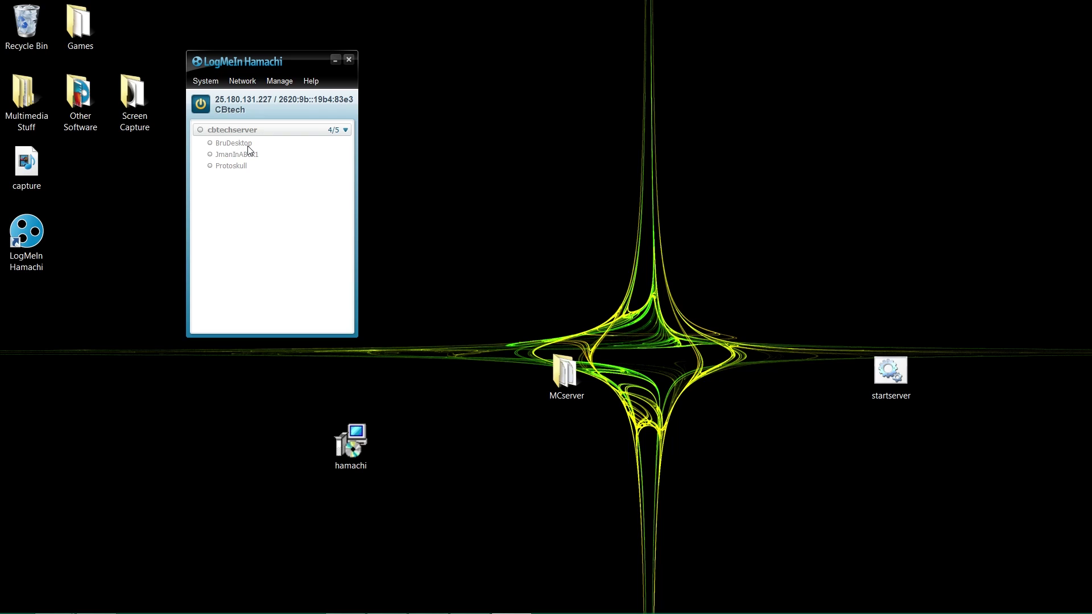
# Try to create a new client-owned Hamachi network with the ID mcserver, entering and confirming the network password.
pyautogui.click(243, 81)
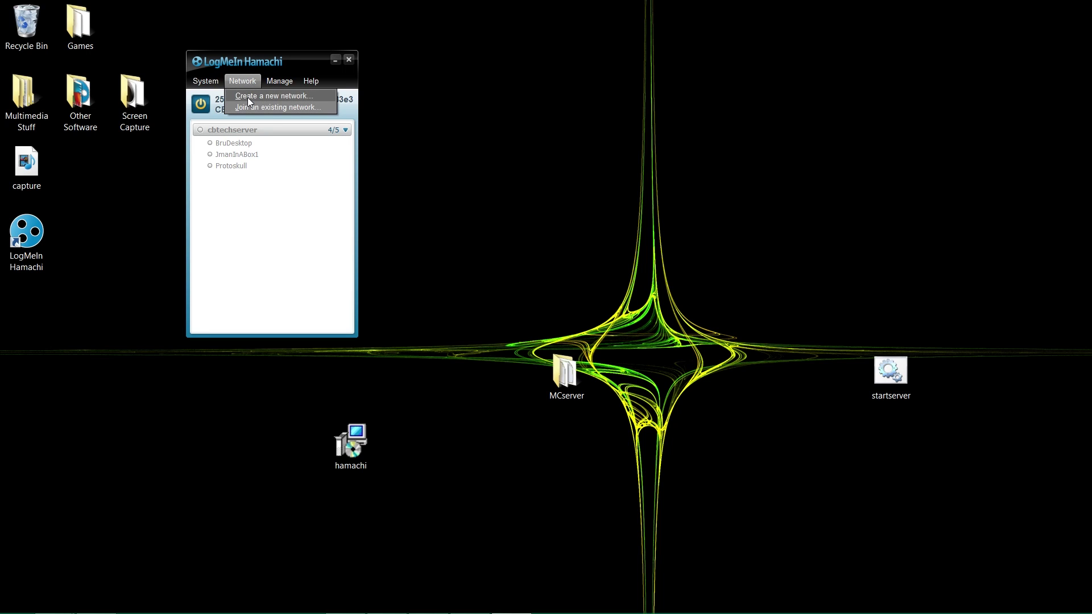
pyautogui.click(247, 97)
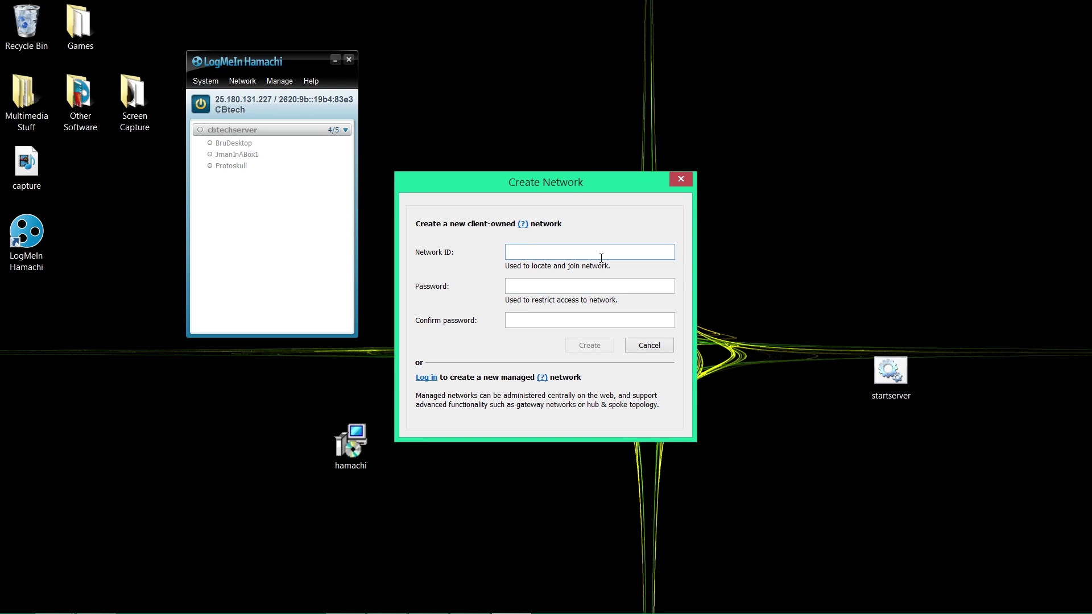
pyautogui.write('mcserver')
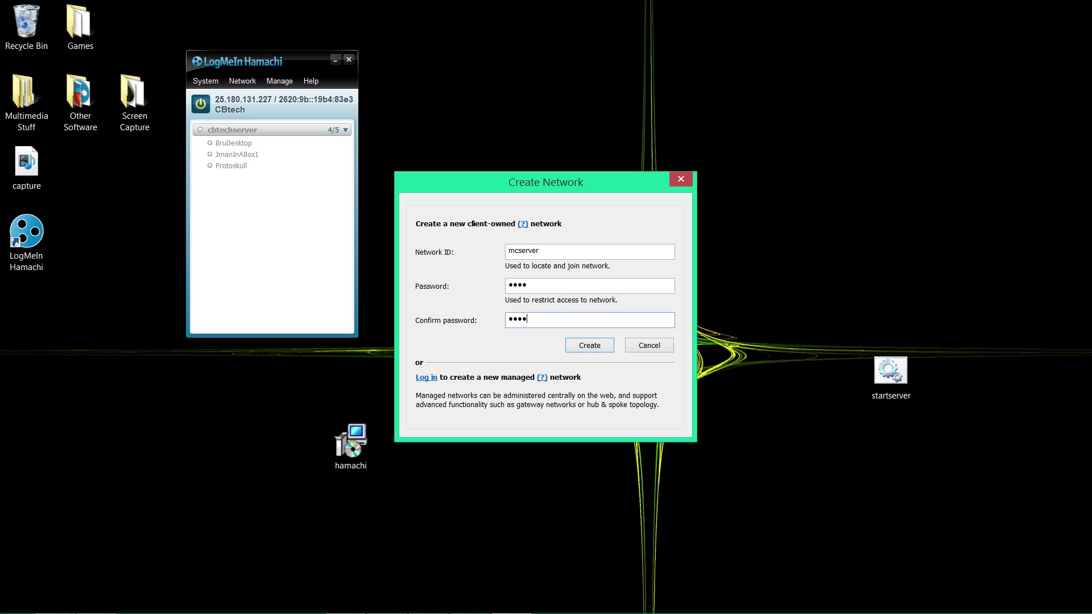
pyautogui.click(599, 348)
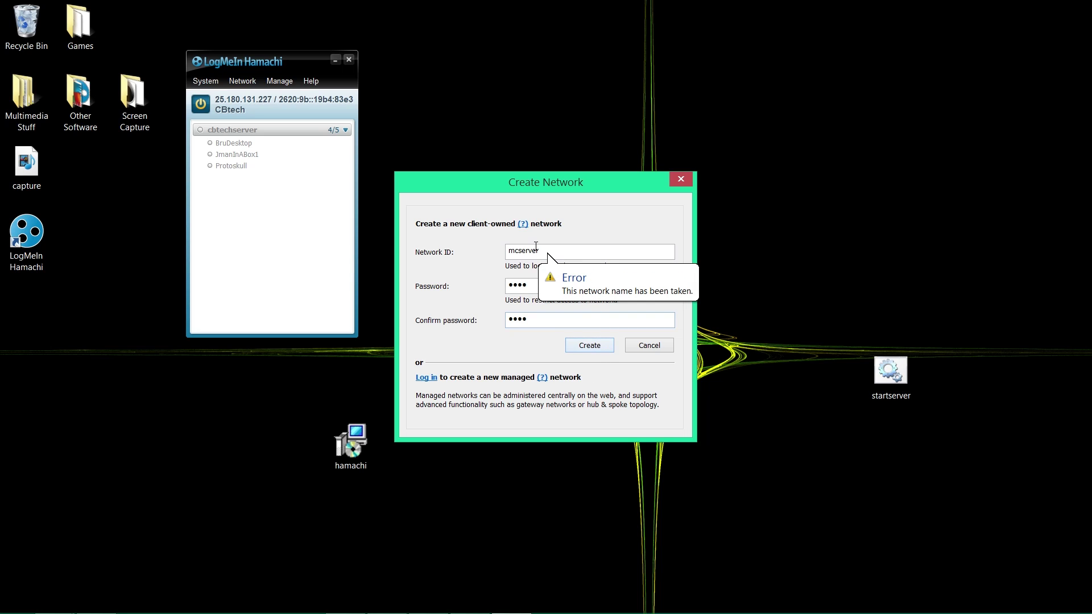
# Change the network ID to mcservercb and create the network.
pyautogui.moveTo(519, 252); pyautogui.dragTo(508, 252)
pyautogui.click(552, 251)
pyautogui.write('cb')
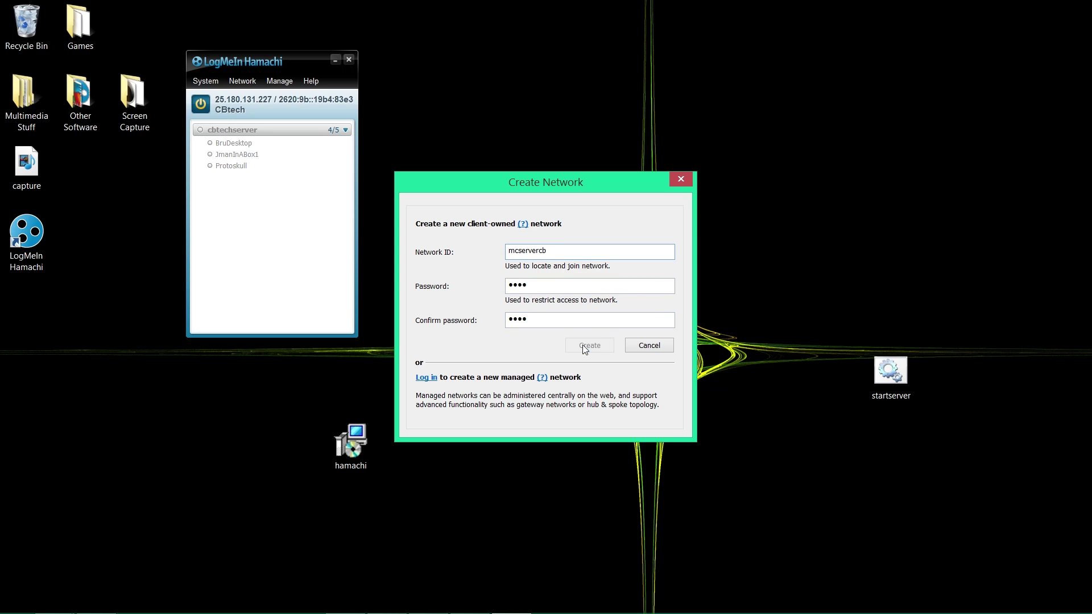
pyautogui.click(584, 345)
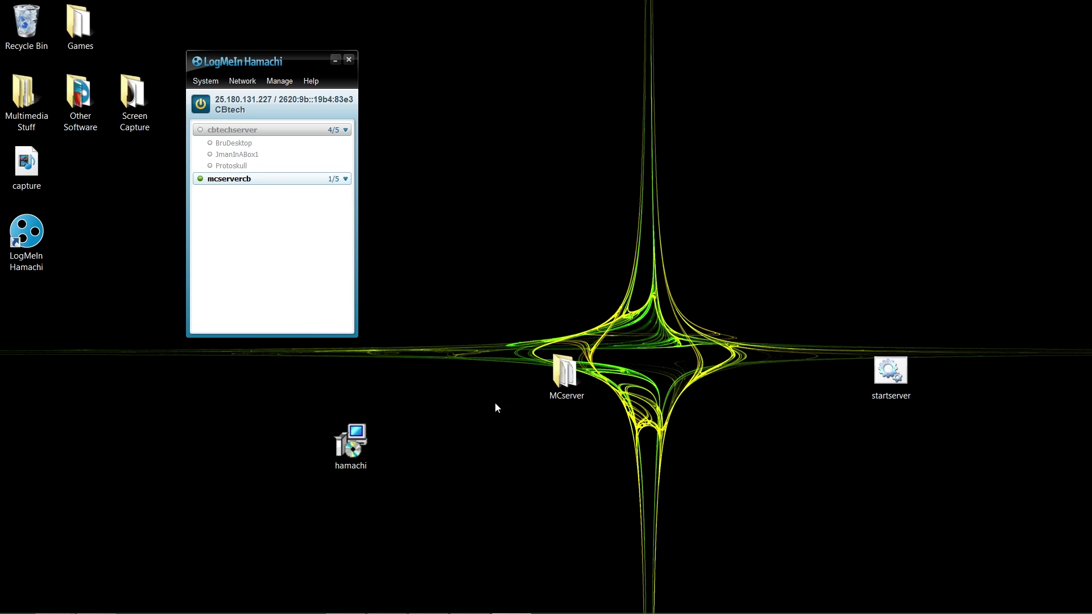
# Copy this computer's Hamachi IPv4 address.
pyautogui.rightClick(223, 182)
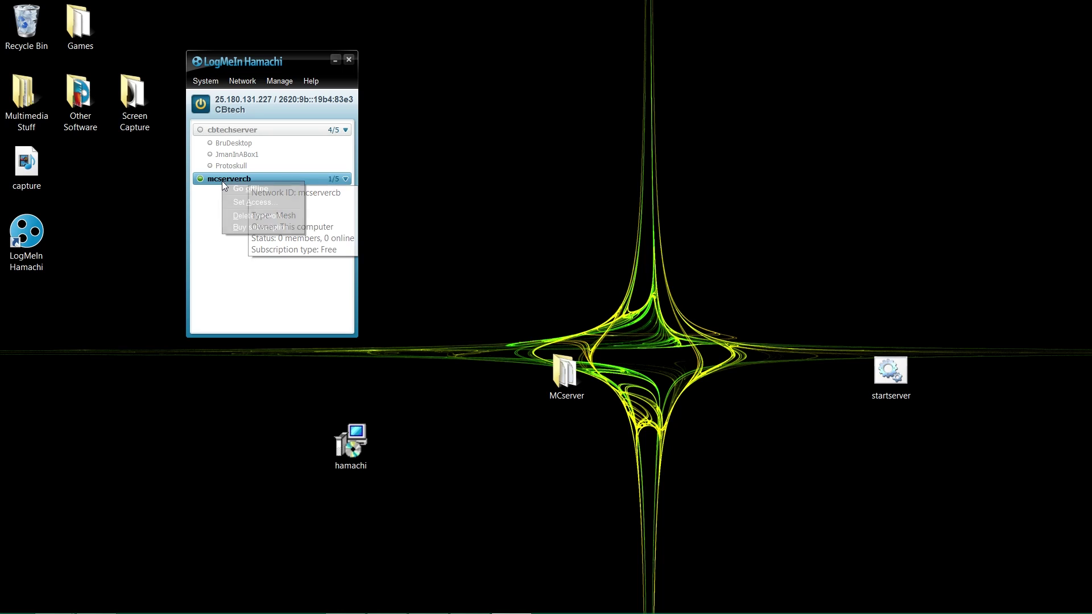
pyautogui.click(210, 215)
pyautogui.rightClick(234, 104)
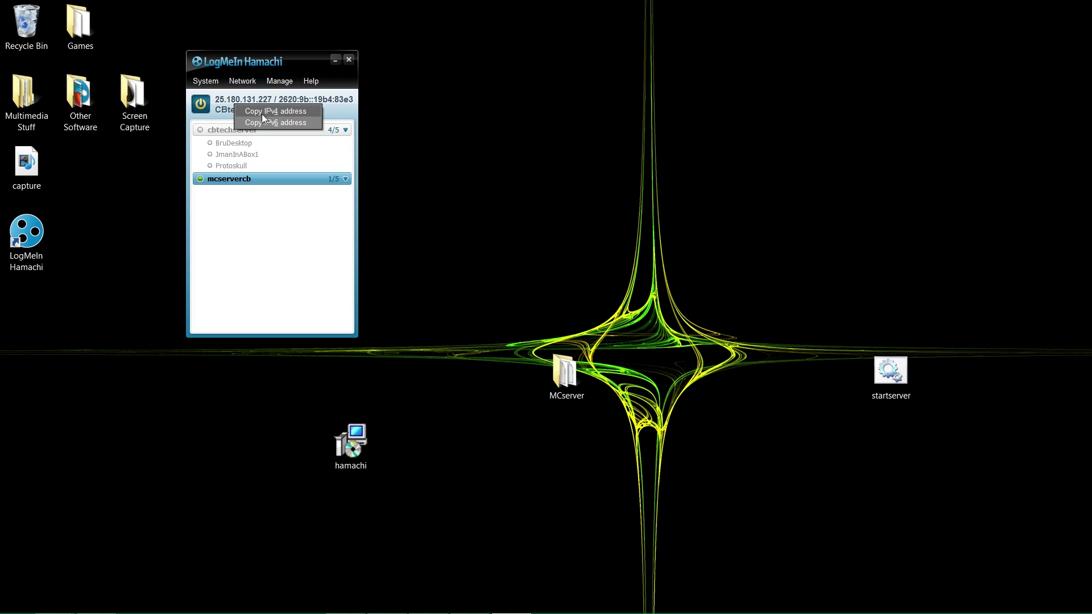
pyautogui.click(279, 111)
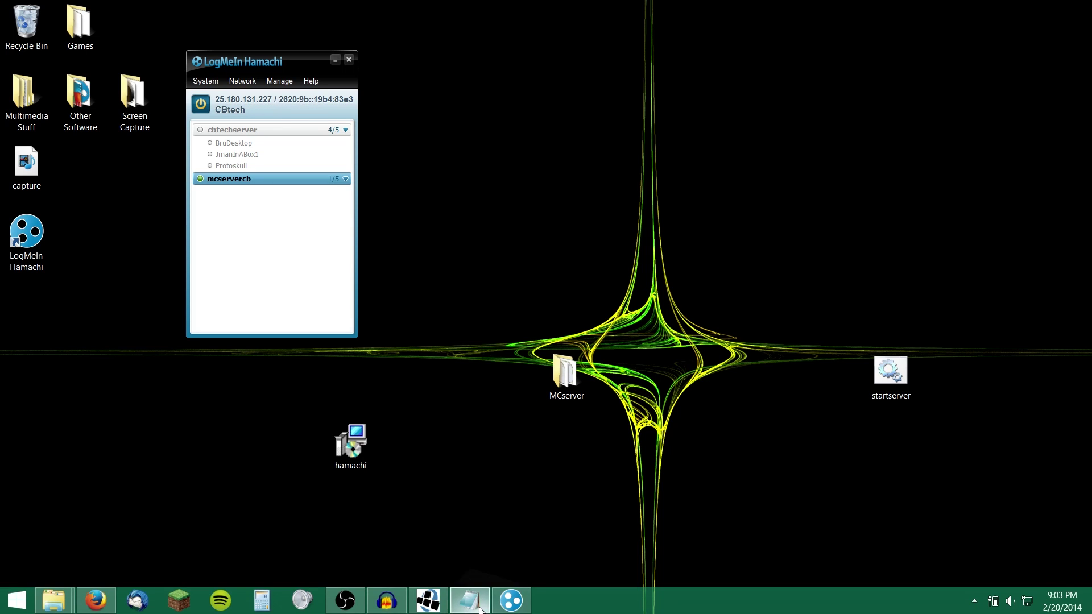
# Switch to the server properties file in Notepad, set server-ip to 25.180.131.227, then save and close the file.
pyautogui.click(471, 604)
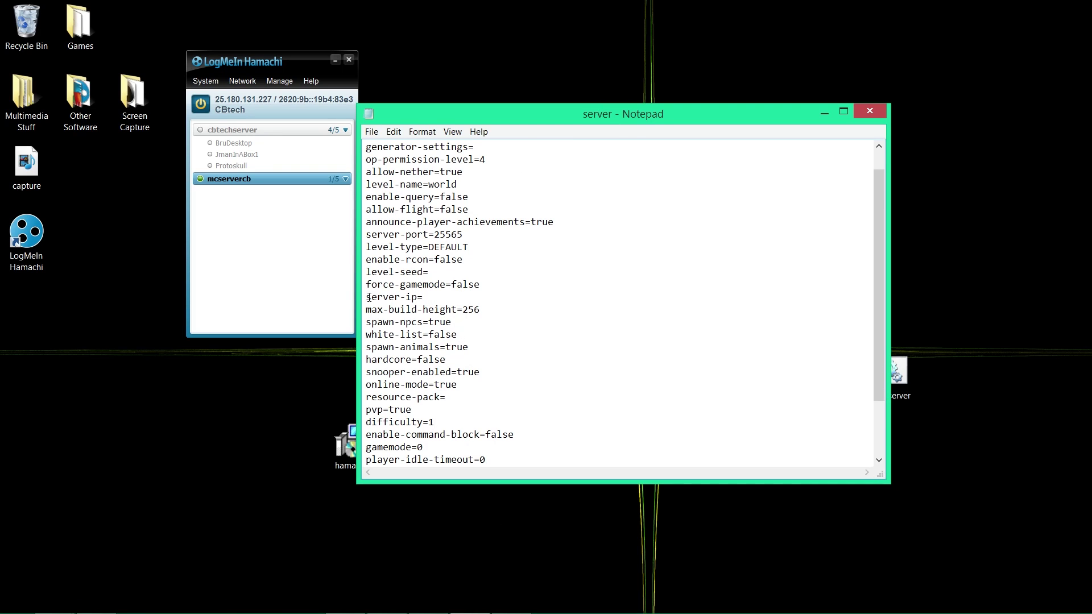
pyautogui.rightClick(426, 298)
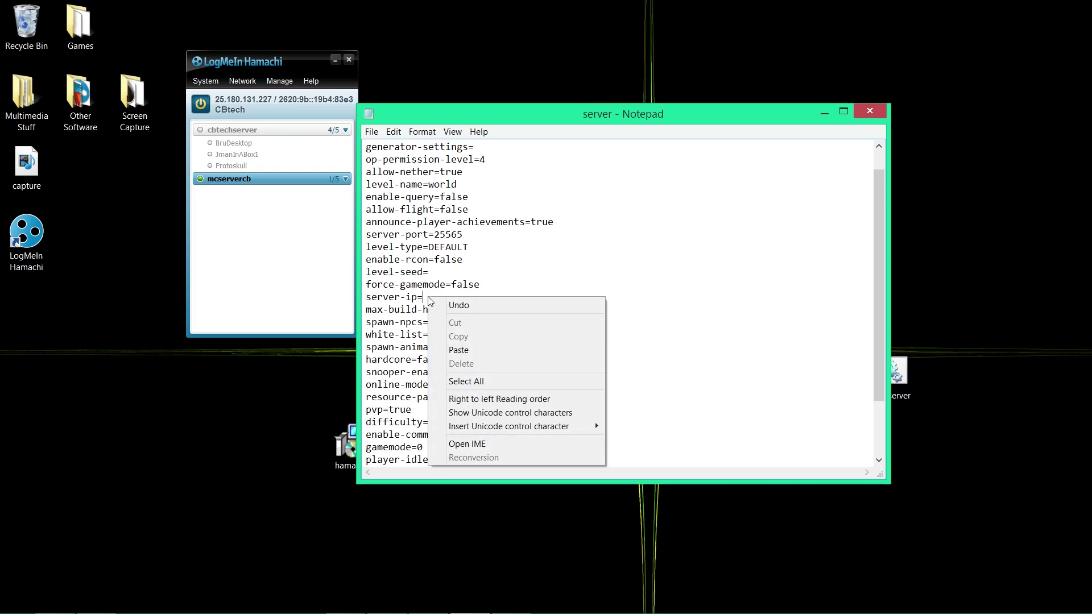
pyautogui.click(458, 350)
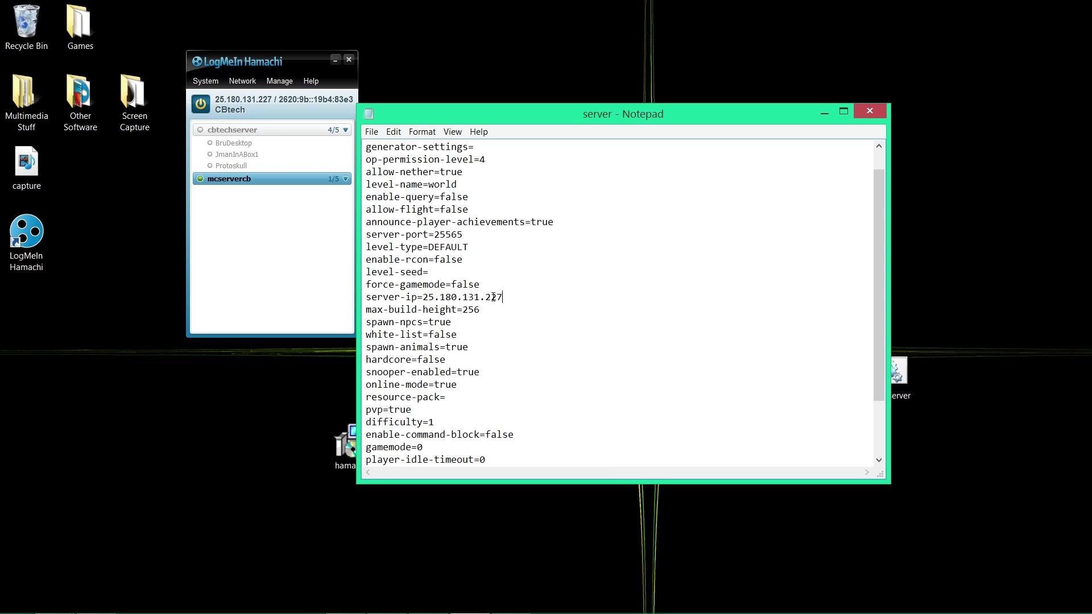
pyautogui.click(371, 131)
pyautogui.click(398, 176)
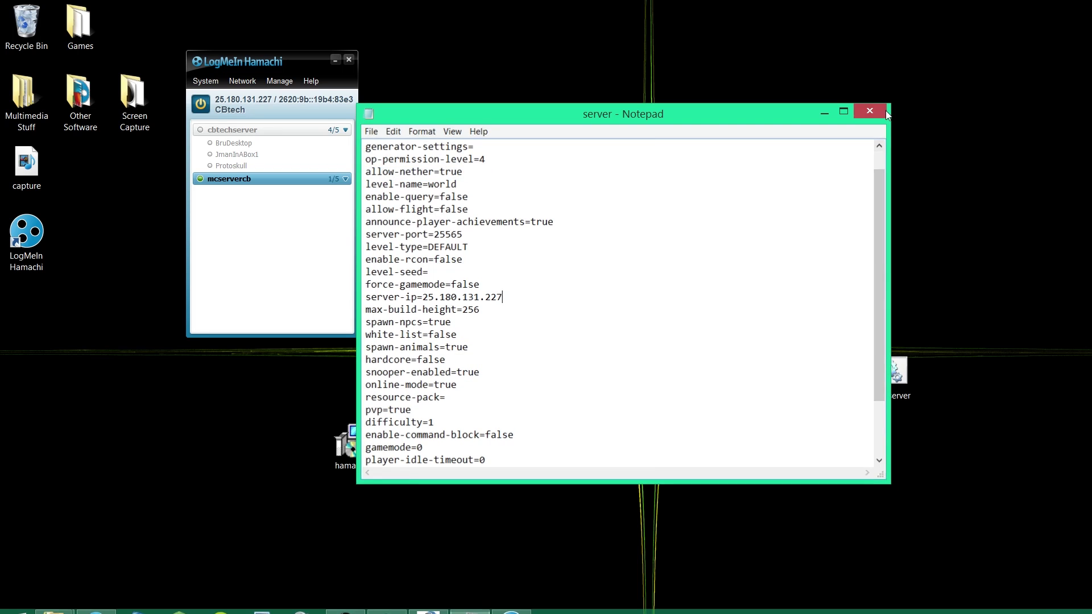
pyautogui.click(883, 113)
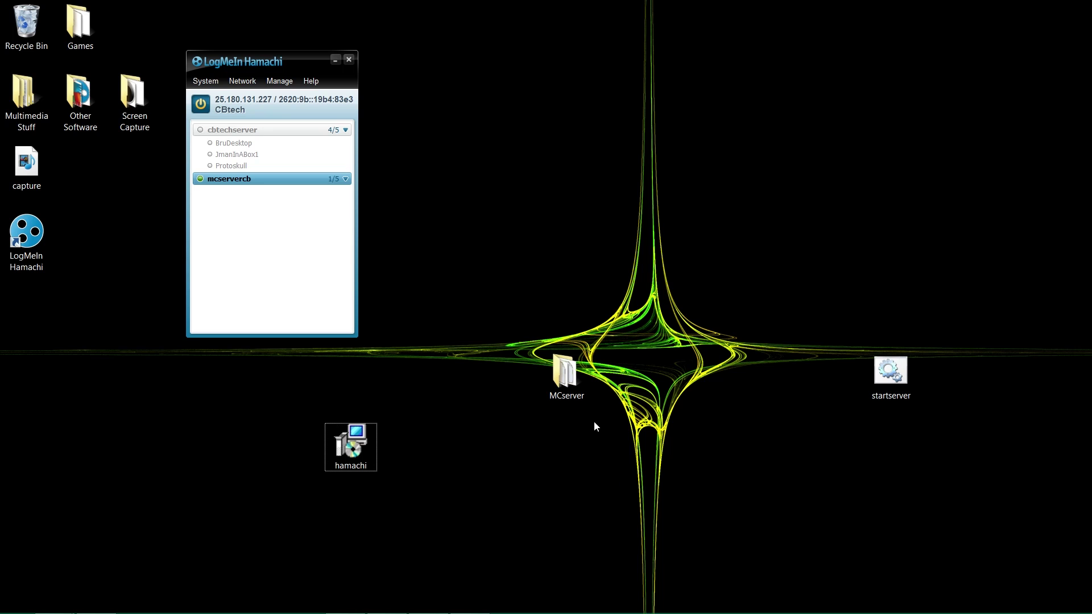
# Start minecraft_server.1.7.4 from the MCserver folder and move the server window clear of the Hamachi network list.
pyautogui.doubleClick(560, 385)
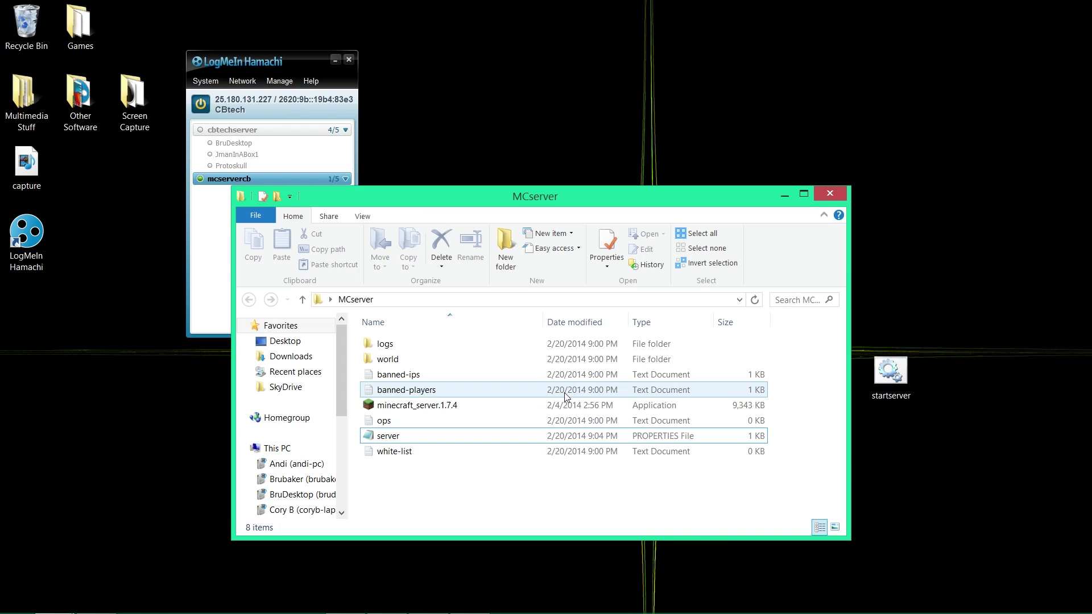
pyautogui.click(395, 410)
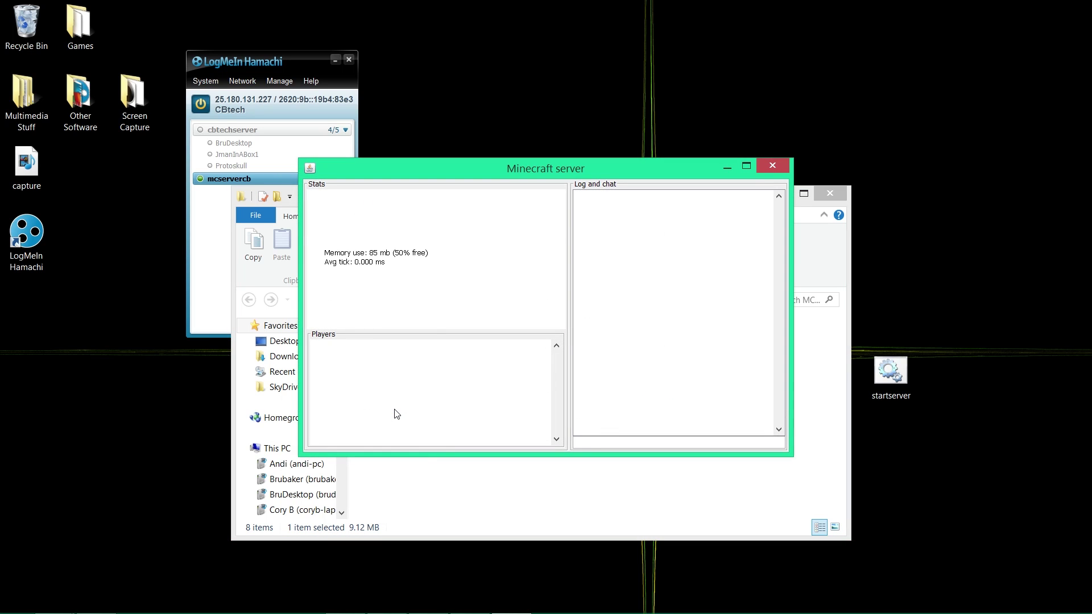
pyautogui.moveTo(564, 167); pyautogui.dragTo(665, 98)
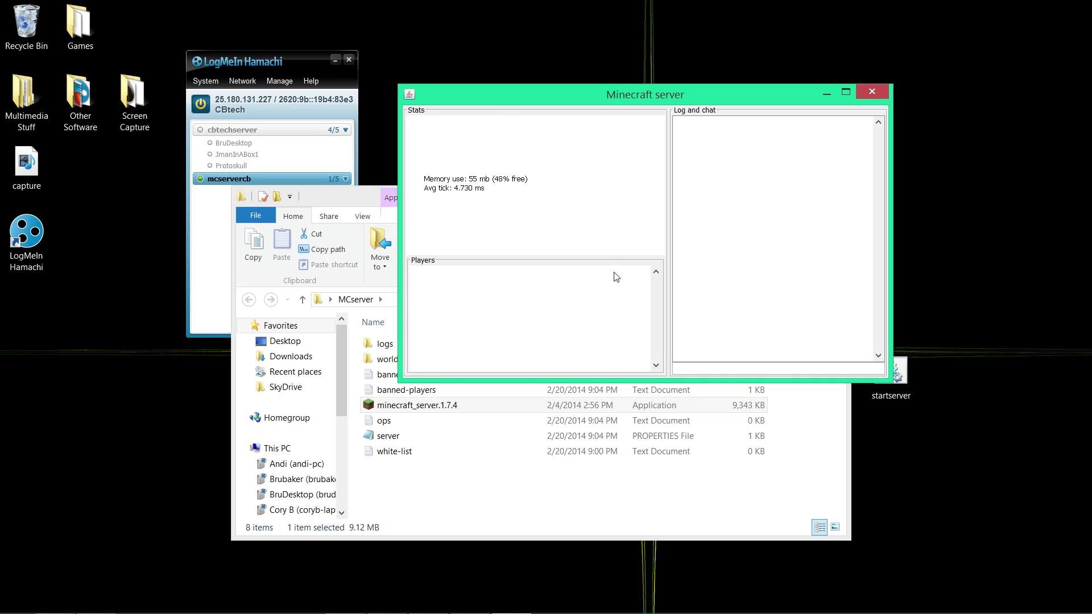
pyautogui.moveTo(616, 94); pyautogui.dragTo(582, 112)
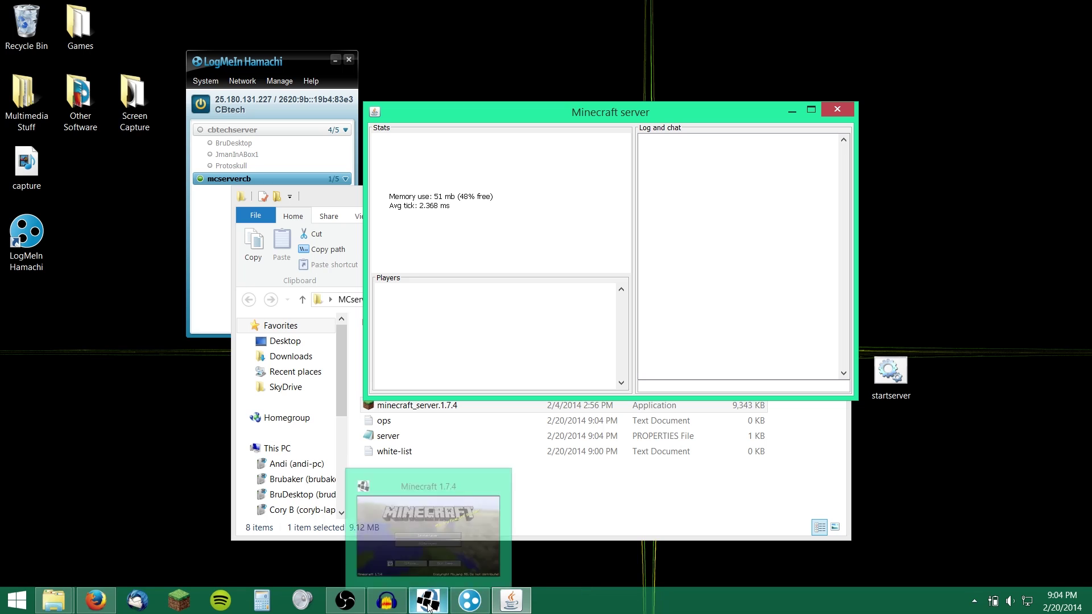
# Switch to Minecraft 1.7.4 and join the multiplayer server at 25.180.131.227 through Direct Connect.
pyautogui.click(429, 608)
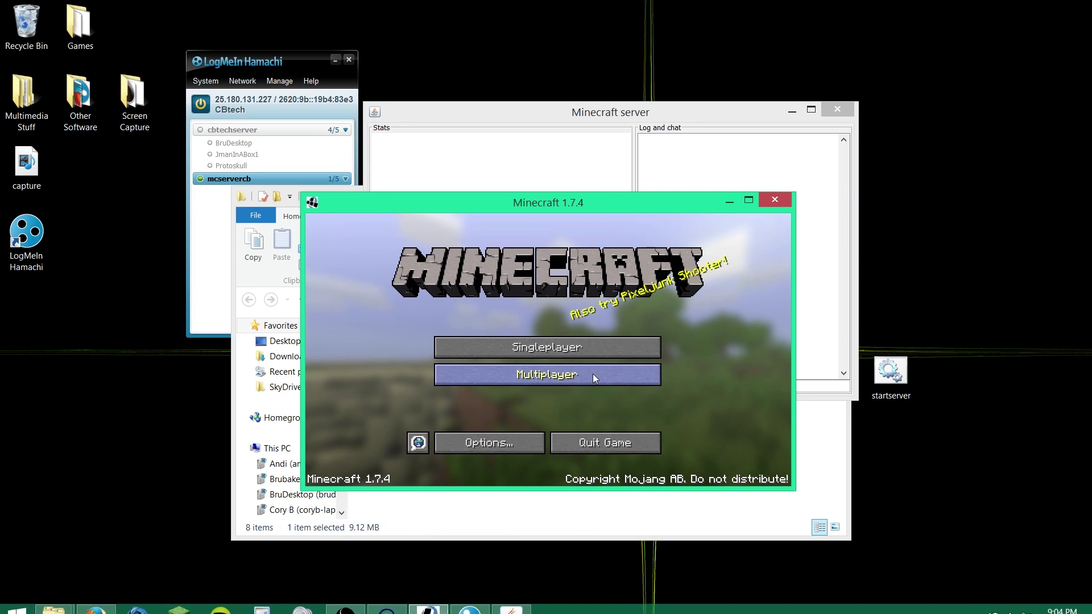
pyautogui.click(593, 374)
pyautogui.click(566, 439)
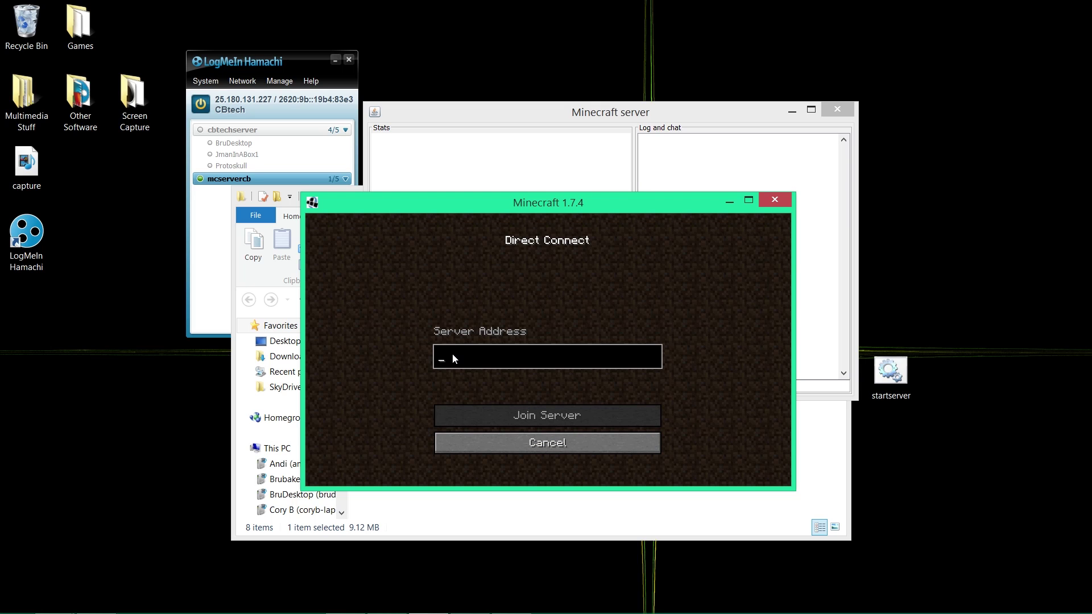
pyautogui.hotkey('ctrl', 'v')
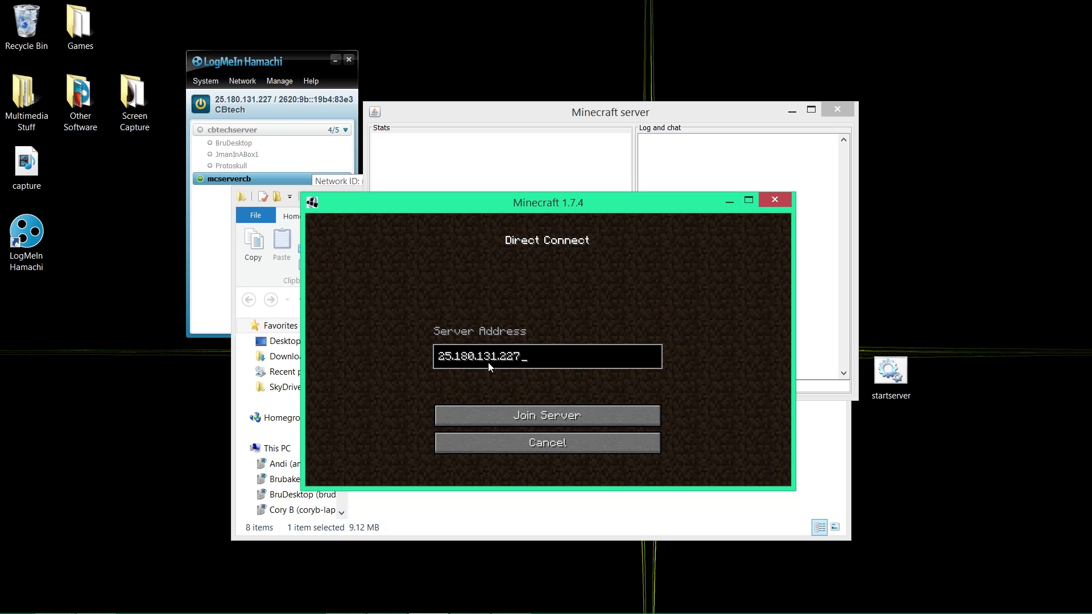
pyautogui.click(529, 418)
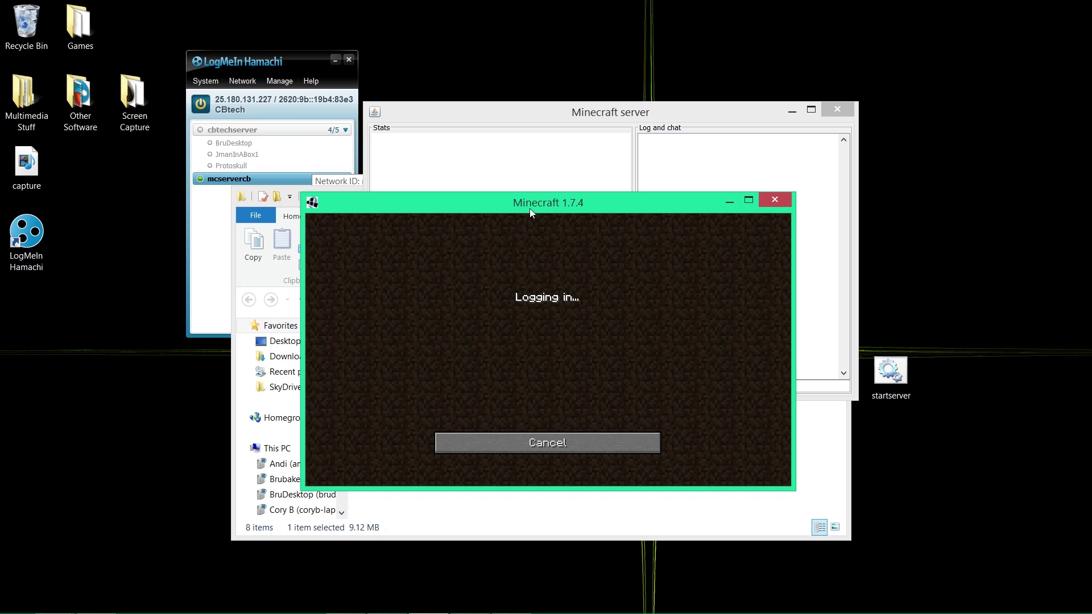
# Walk through the birch forest in the server world to test the connection, and pause at the game menu.
pyautogui.press('w')
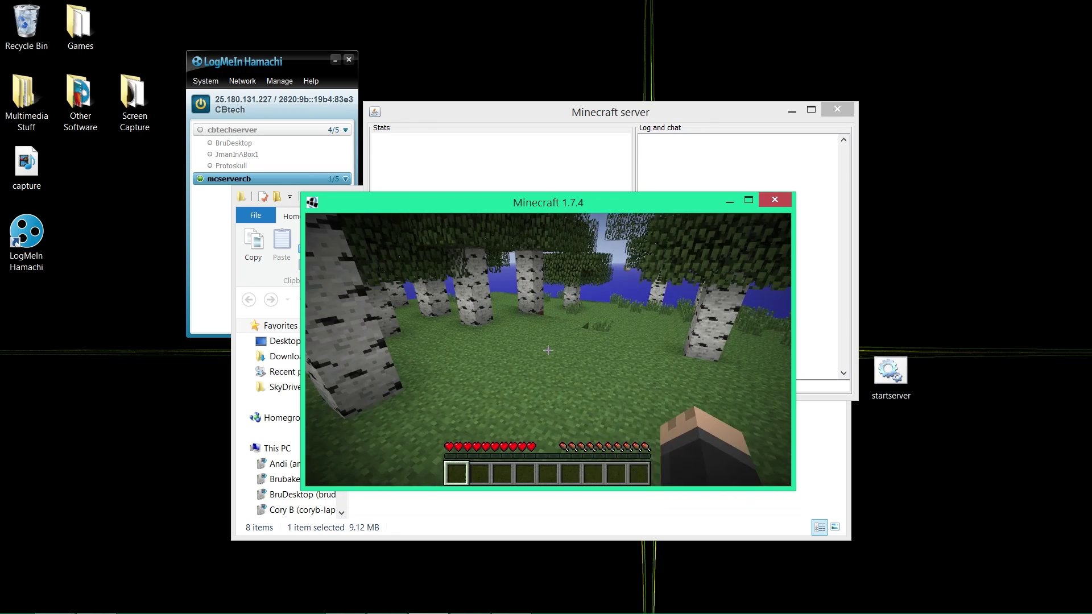
pyautogui.press('w')
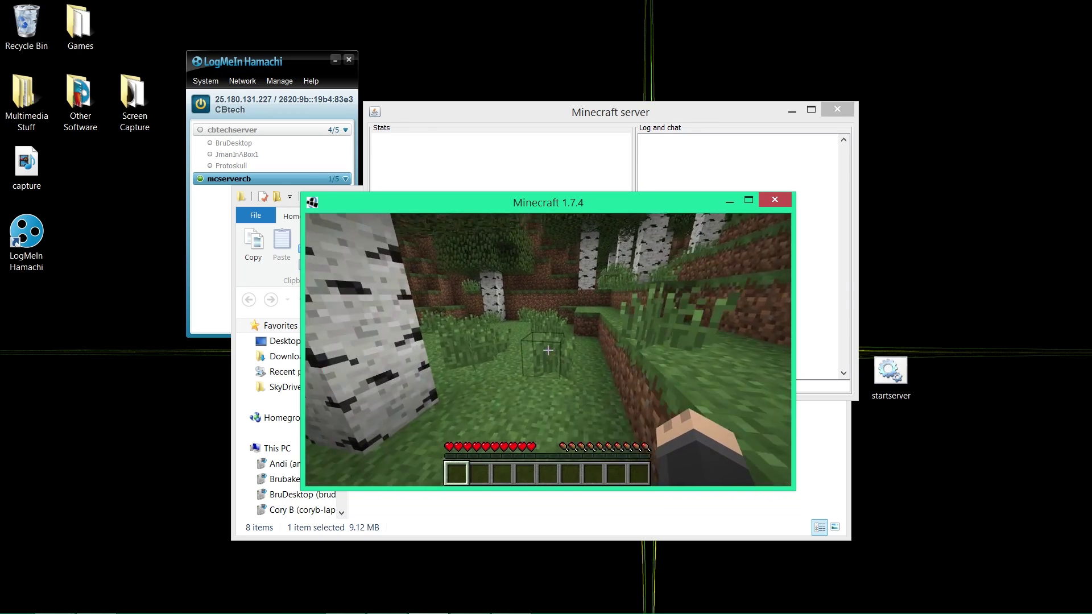
pyautogui.press('w')
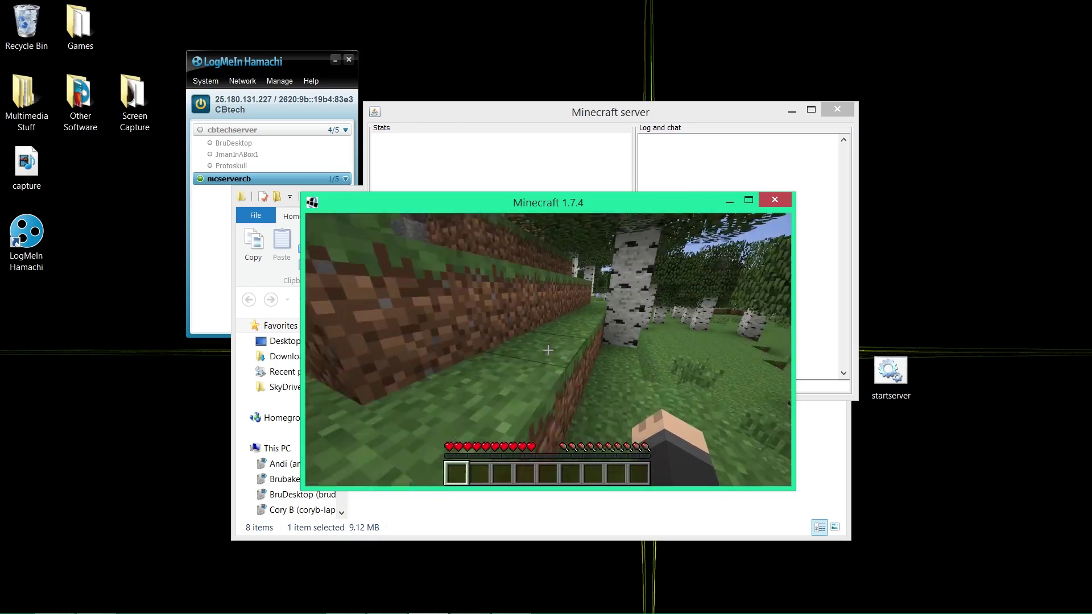
pyautogui.press('w')
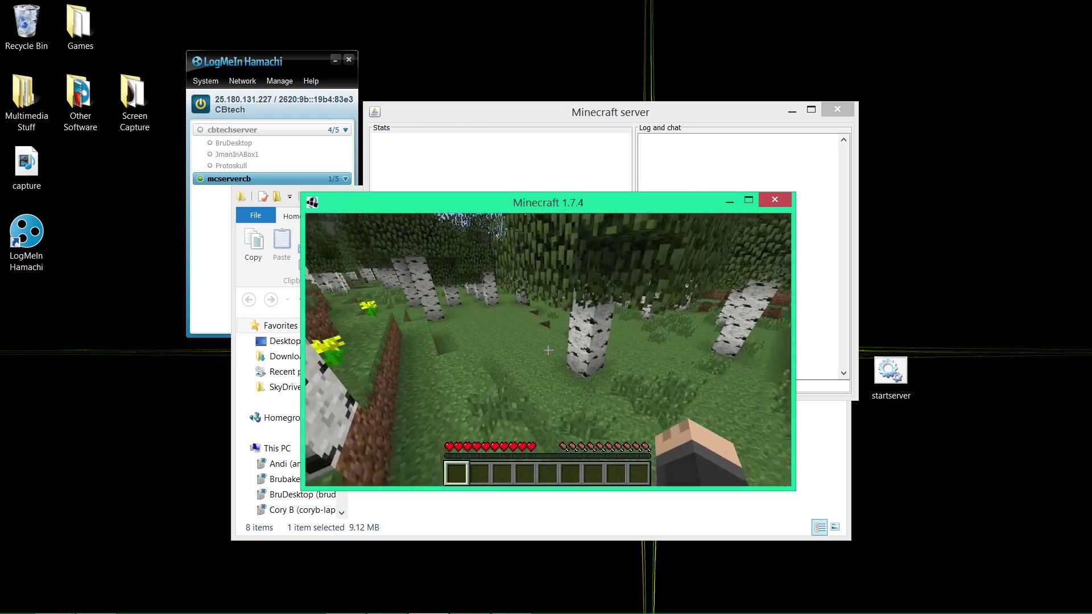
pyautogui.press('w')
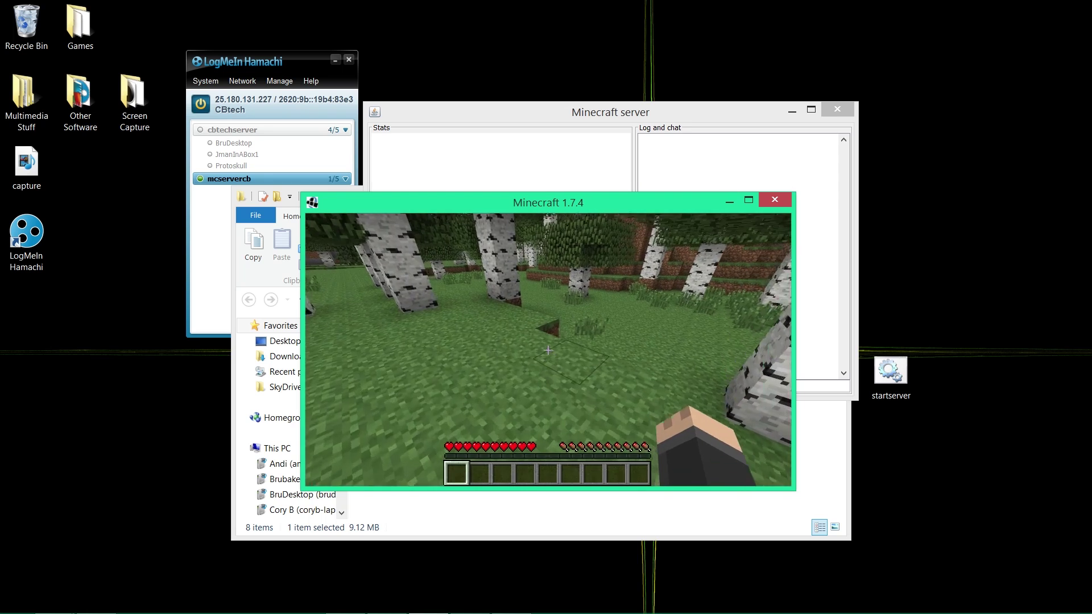
pyautogui.press('Escape')
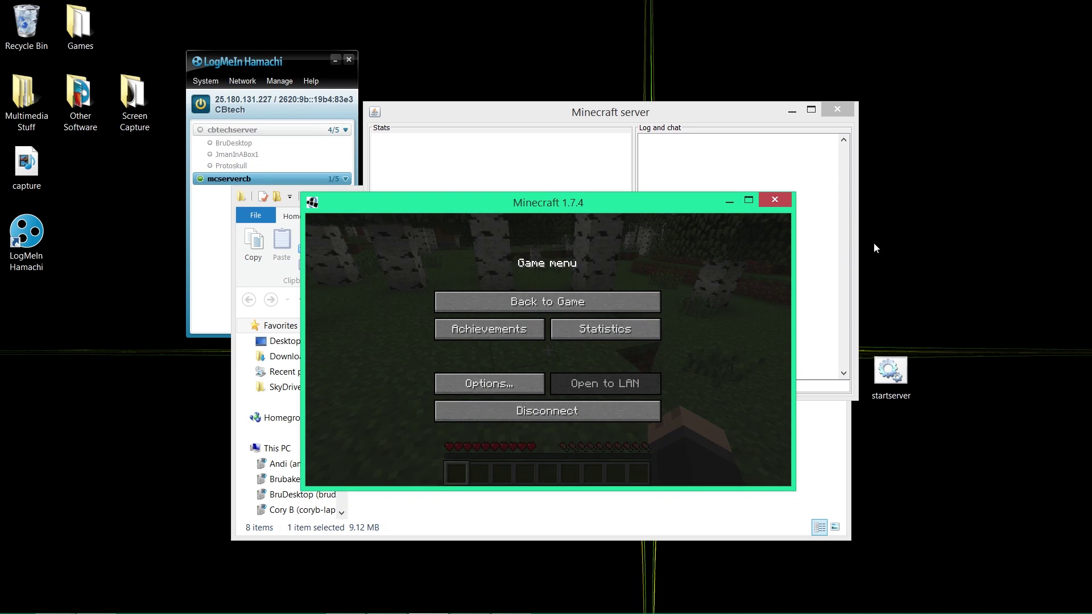
# Minimize the Minecraft 1.7.4 game and move the Hamachi window away from the Minecraft server window.
pyautogui.click(728, 202)
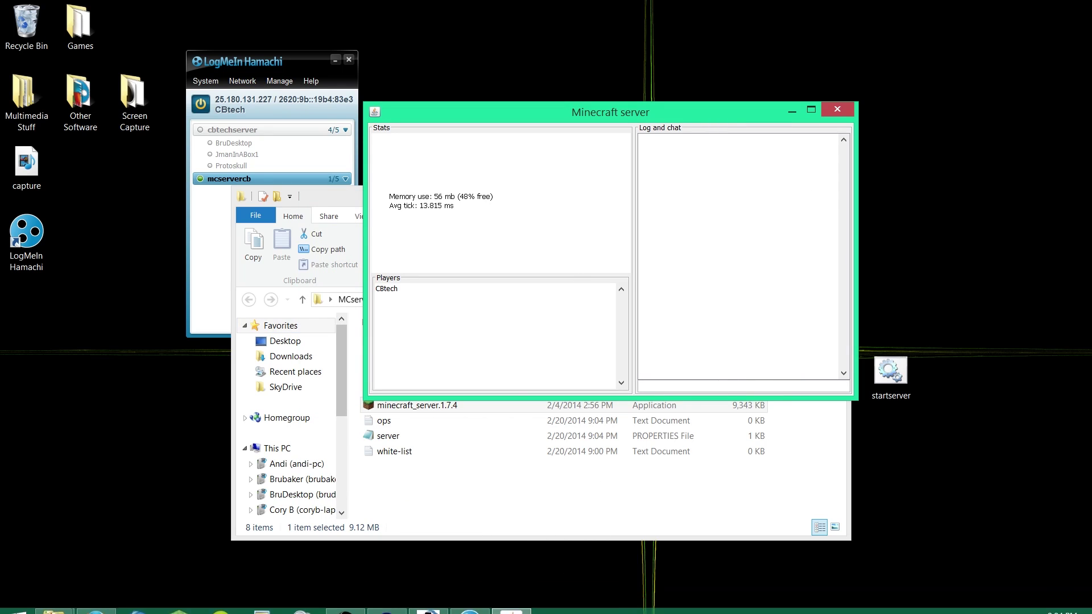
pyautogui.moveTo(290, 60); pyautogui.dragTo(255, 49)
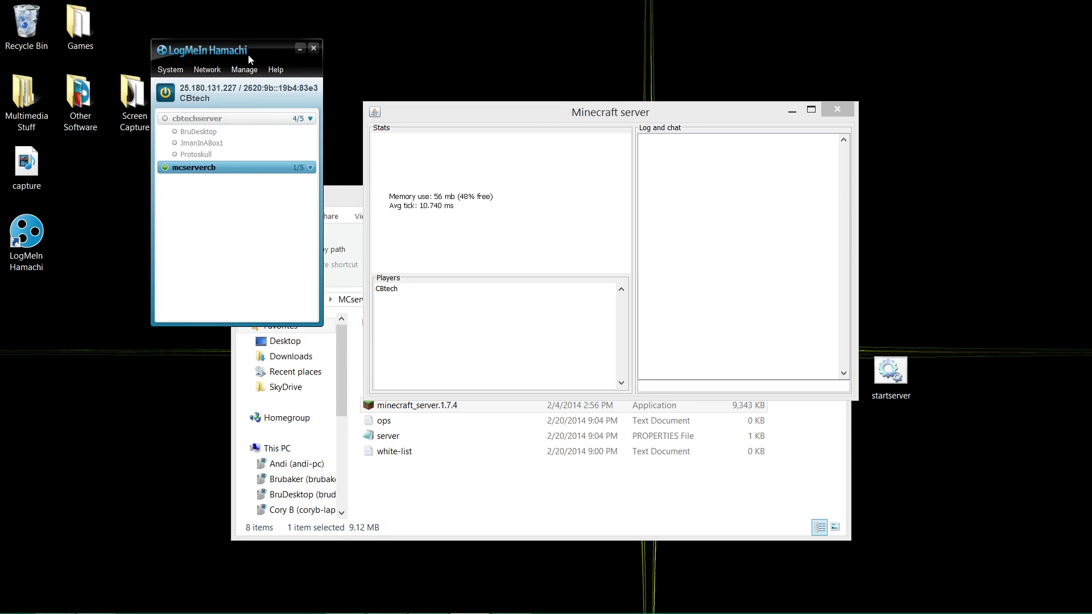
pyautogui.moveTo(256, 50); pyautogui.dragTo(236, 65)
# Try to join the existing Hamachi network mcservercb with the network password, and dismiss the join dialog.
pyautogui.click(182, 85)
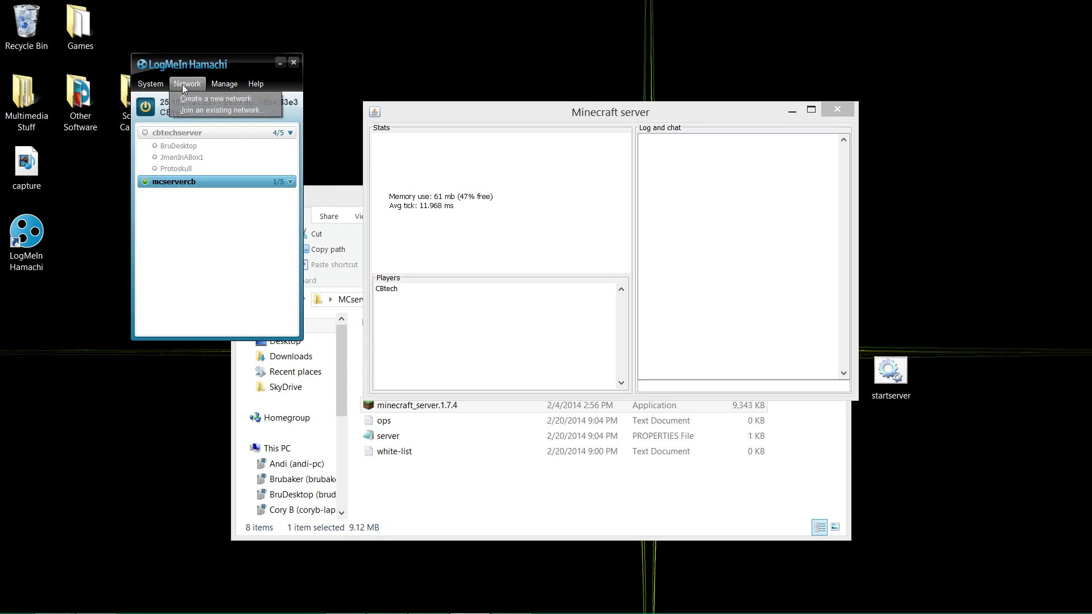
pyautogui.click(210, 110)
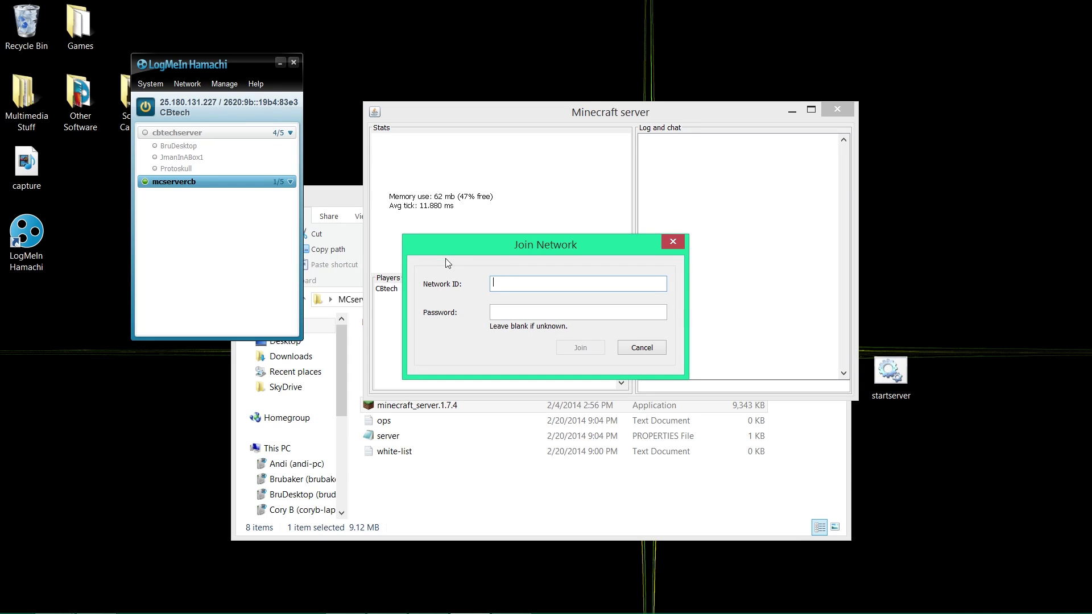
pyautogui.write('mcservercb')
pyautogui.click(513, 312)
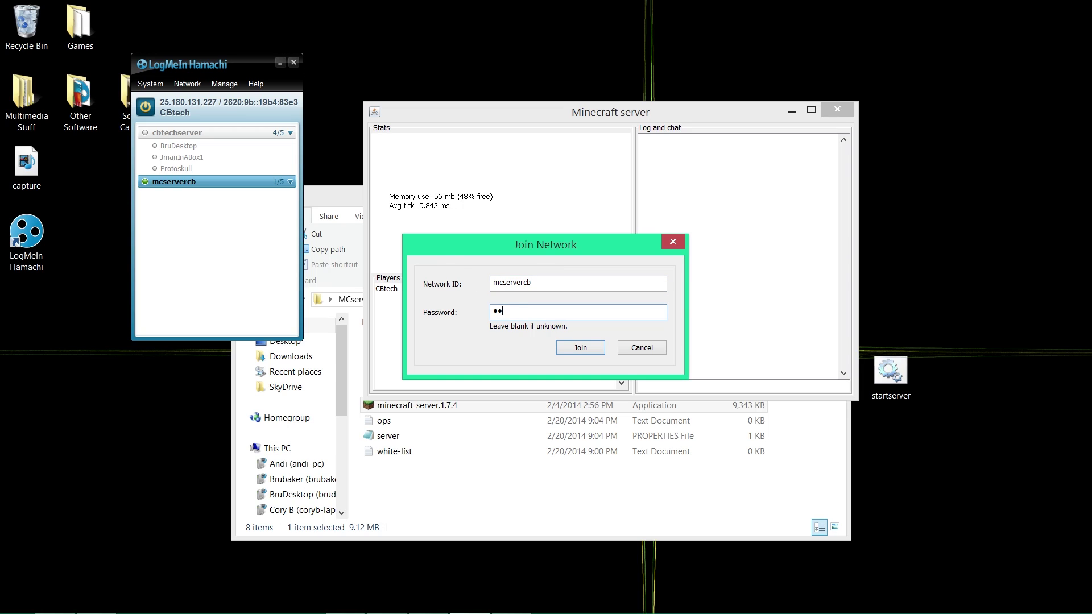
pyautogui.click(587, 350)
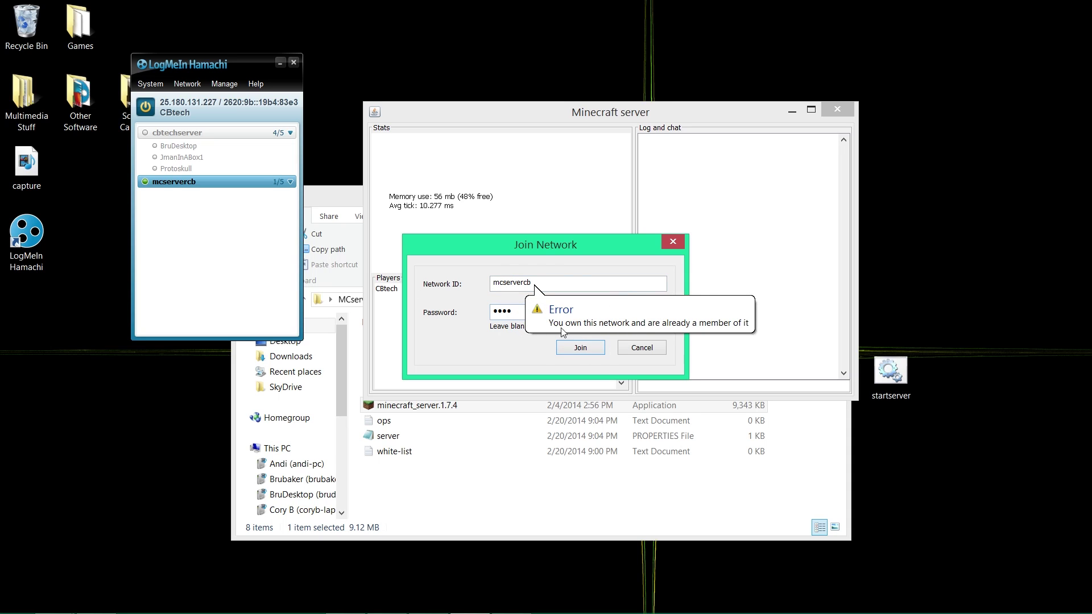
pyautogui.click(642, 348)
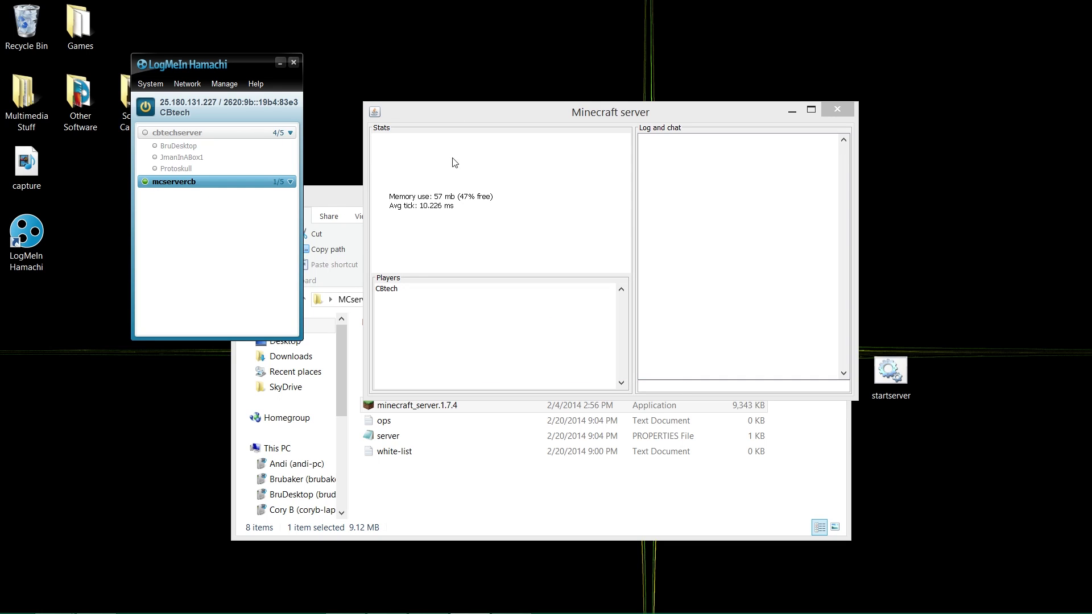
# Move the Minecraft server window slightly lower and place the Hamachi window in the upper corner of the desktop.
pyautogui.moveTo(411, 597)
pyautogui.moveTo(444, 595)
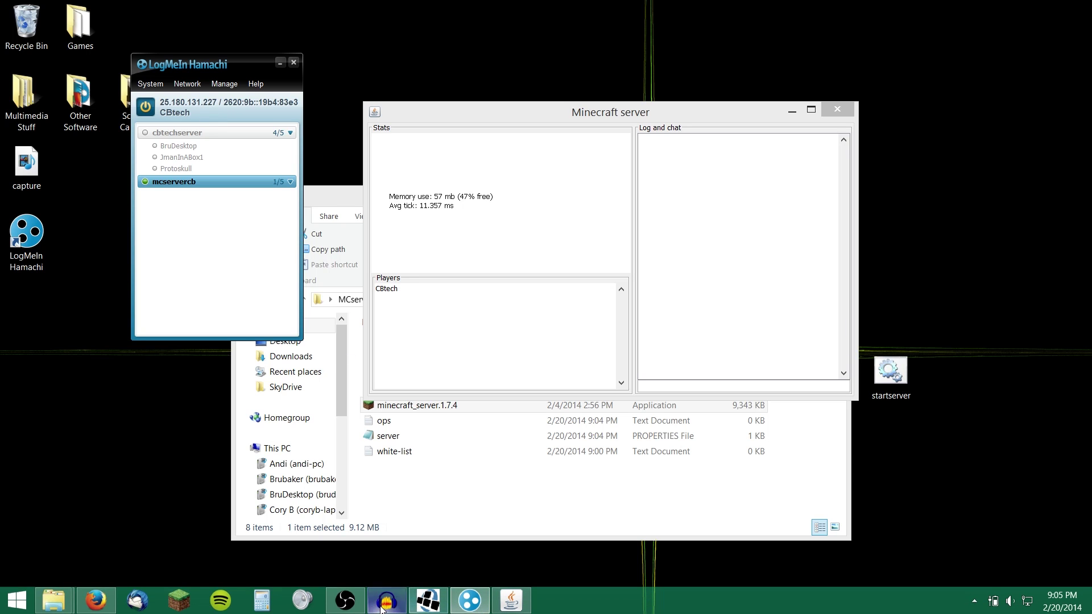
pyautogui.moveTo(574, 114); pyautogui.dragTo(558, 144)
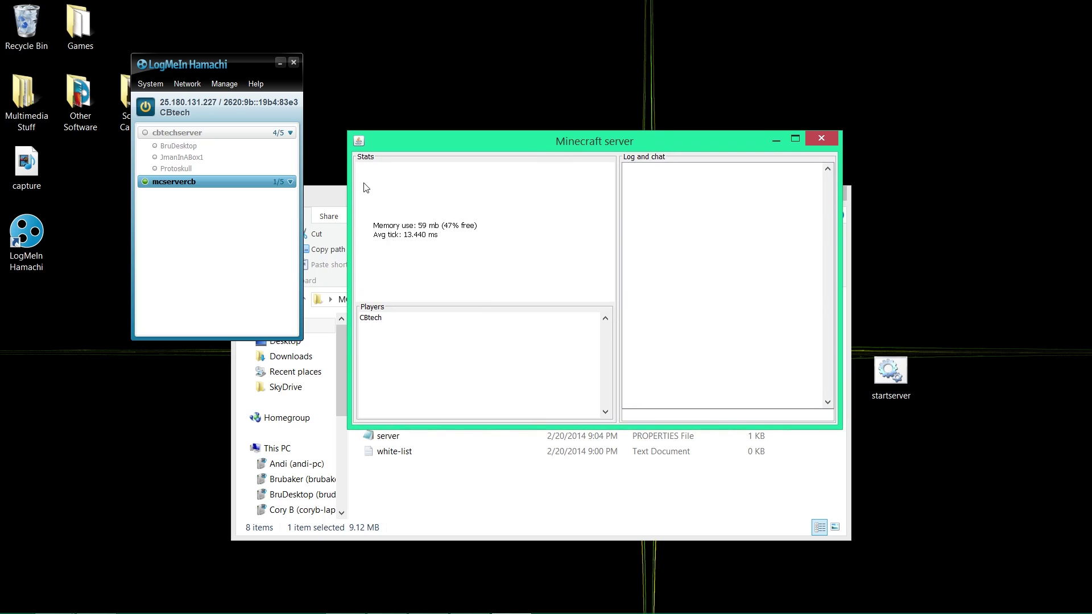
pyautogui.moveTo(250, 78); pyautogui.dragTo(182, 33)
# Switch to Minecraft 1.7.4, disconnect from the multiplayer server, and minimize the game.
pyautogui.moveTo(364, 611)
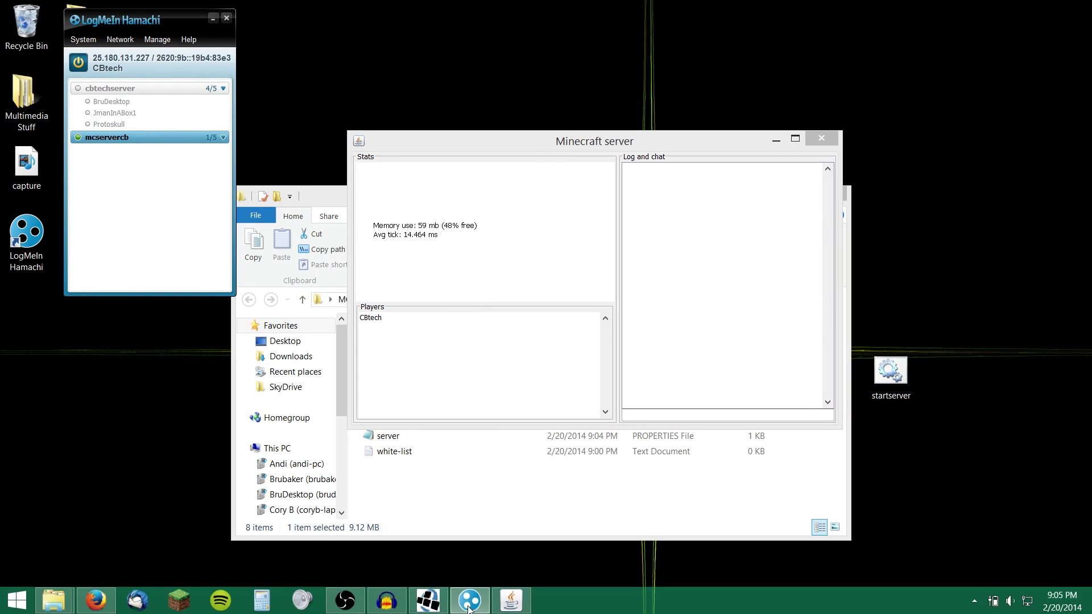
pyautogui.click(428, 600)
pyautogui.click(536, 414)
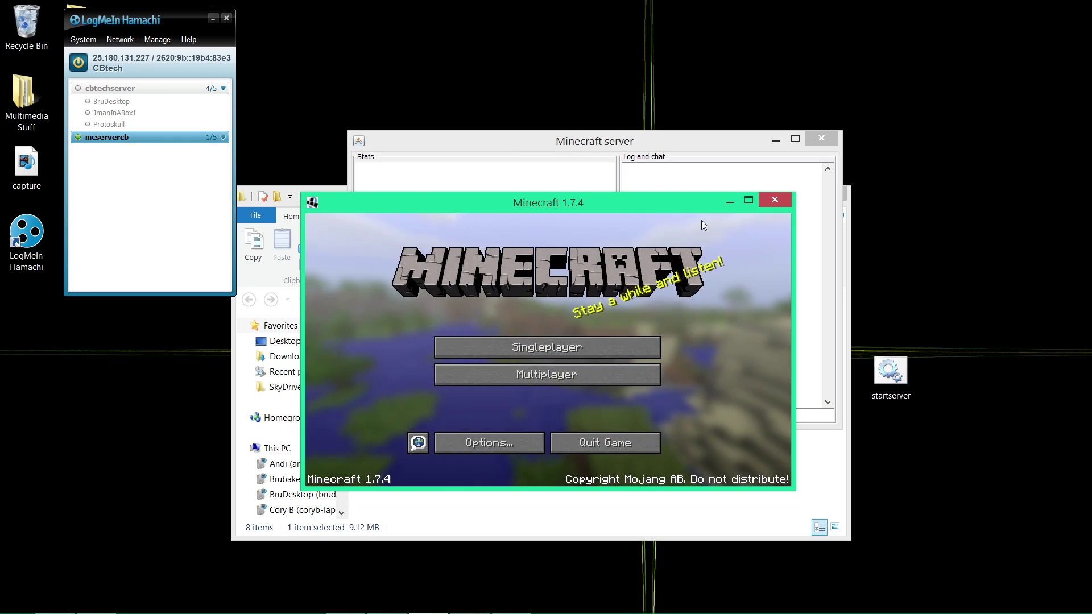
pyautogui.click(729, 203)
# Shut down the Minecraft server with the /stop command and return to the MCserver folder.
pyautogui.click(670, 414)
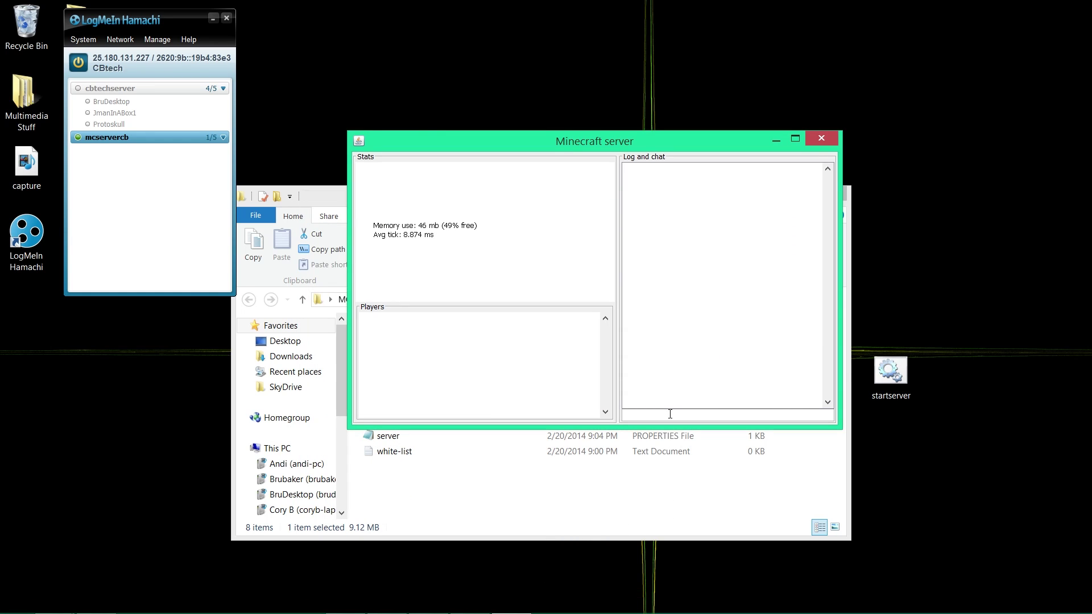
pyautogui.write('/stop')
pyautogui.press('Return')
pyautogui.click(417, 468)
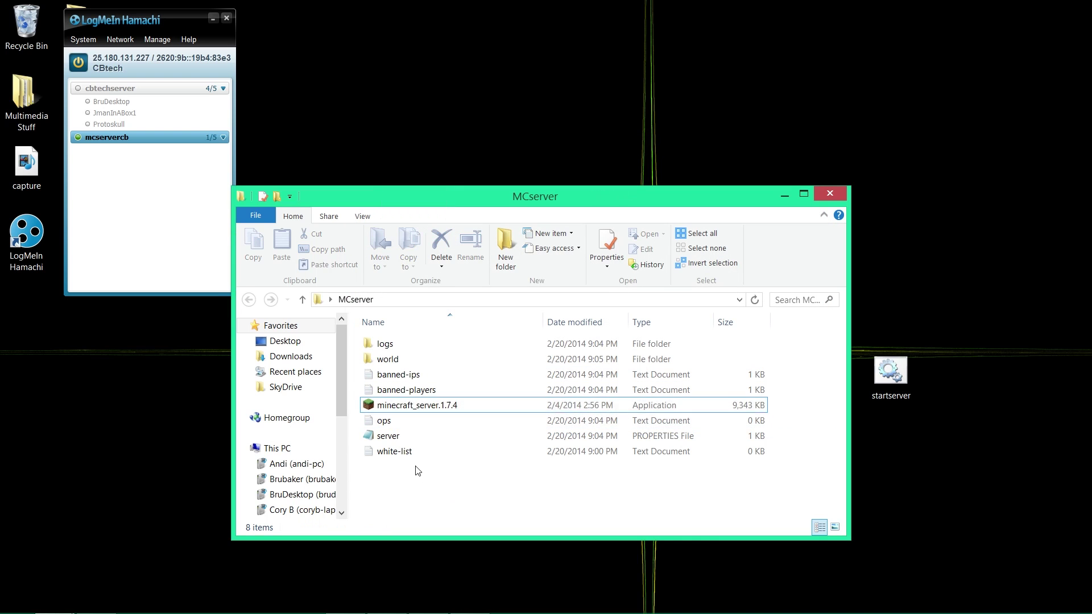
# Move the startserver batch file from the desktop into the MCserver folder, repositioning the folder window for access.
pyautogui.click(405, 410)
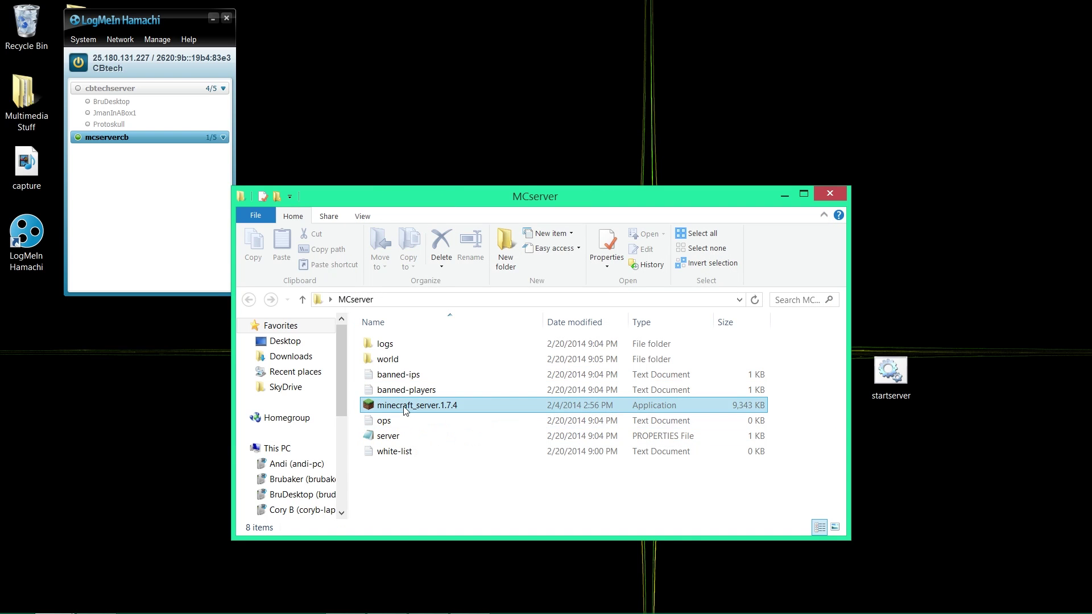
pyautogui.keyDown('ctrl'); pyautogui.click(406, 410); pyautogui.keyUp('ctrl')
pyautogui.moveTo(613, 207); pyautogui.dragTo(542, 126)
pyautogui.moveTo(893, 381); pyautogui.dragTo(862, 472)
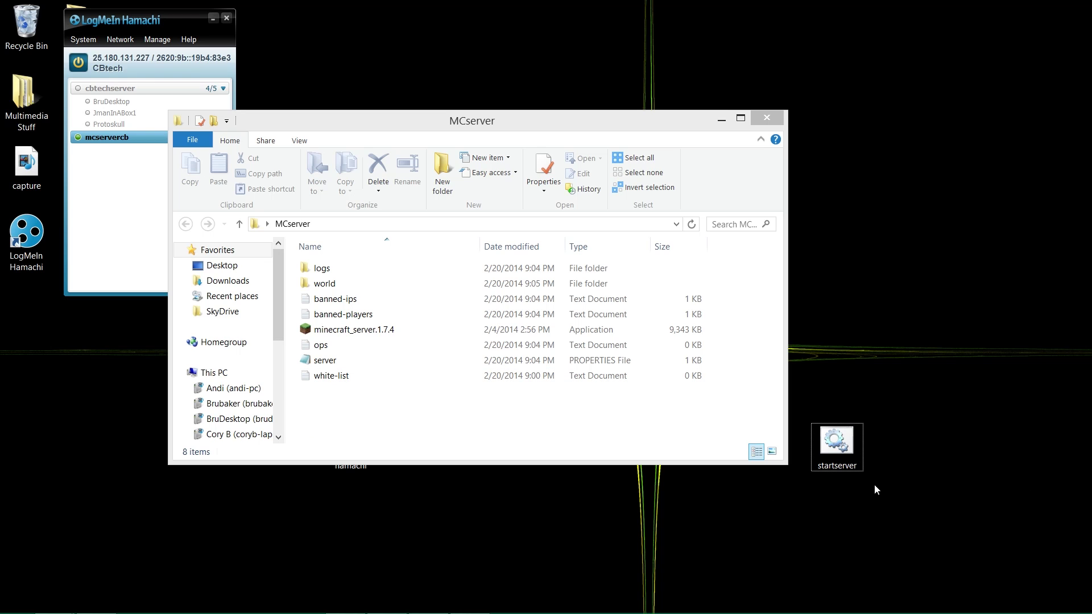
pyautogui.moveTo(847, 455); pyautogui.dragTo(343, 407)
pyautogui.click(334, 411)
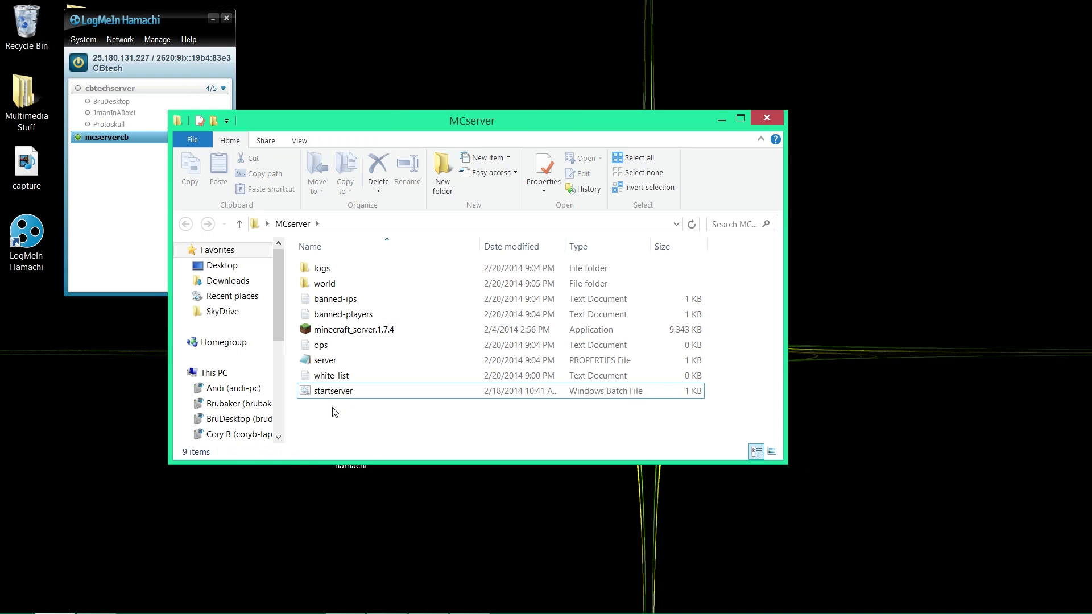
# Create a new text document with the default name in the MCserver folder and open it in Notepad.
pyautogui.rightClick(334, 408)
pyautogui.moveTo(389, 561)
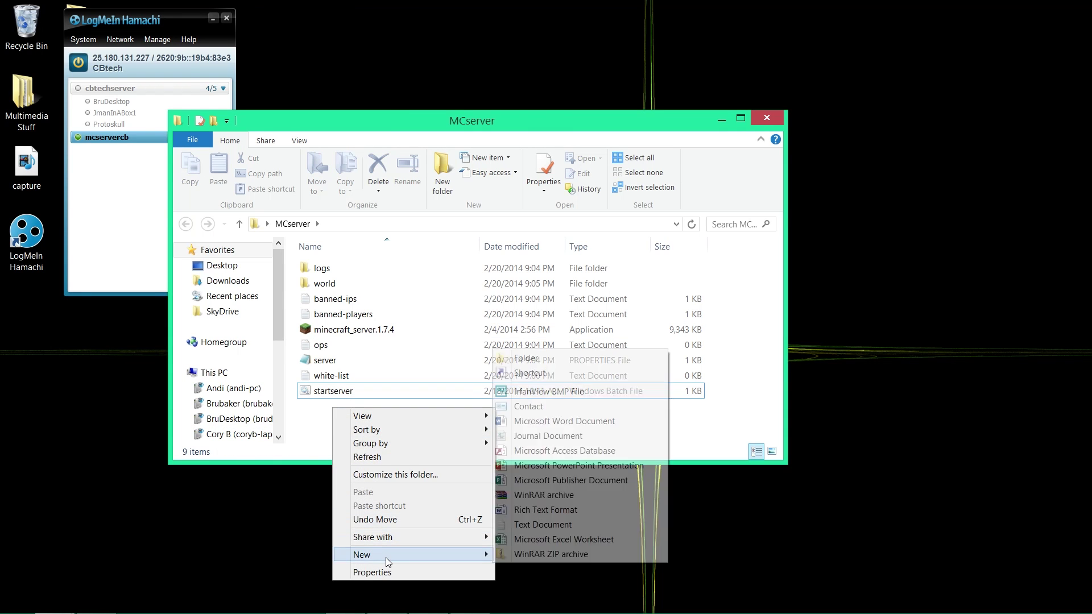
pyautogui.rightClick(304, 417)
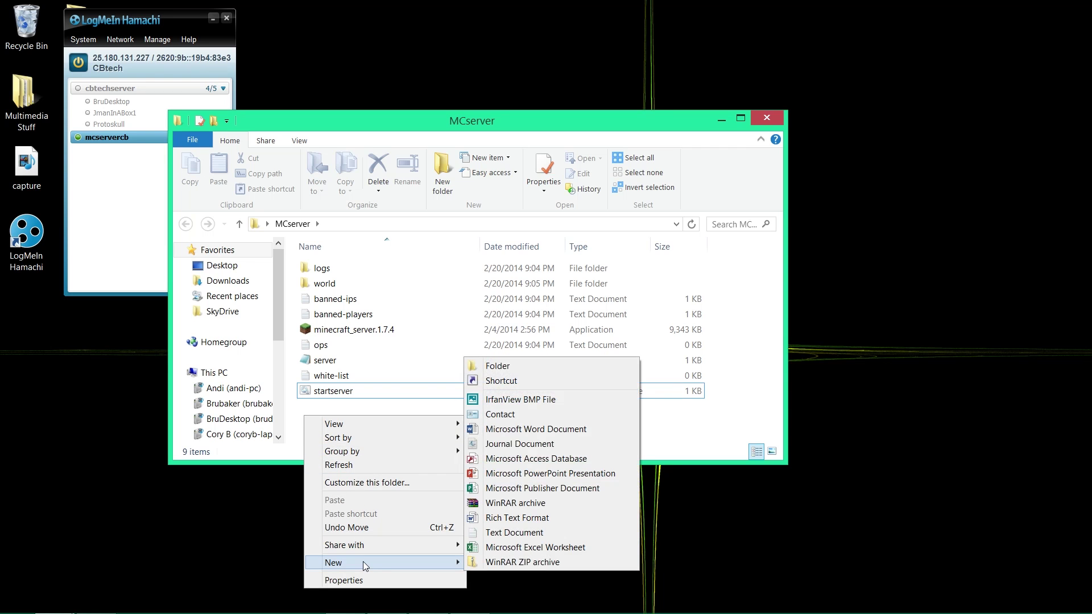
pyautogui.click(515, 533)
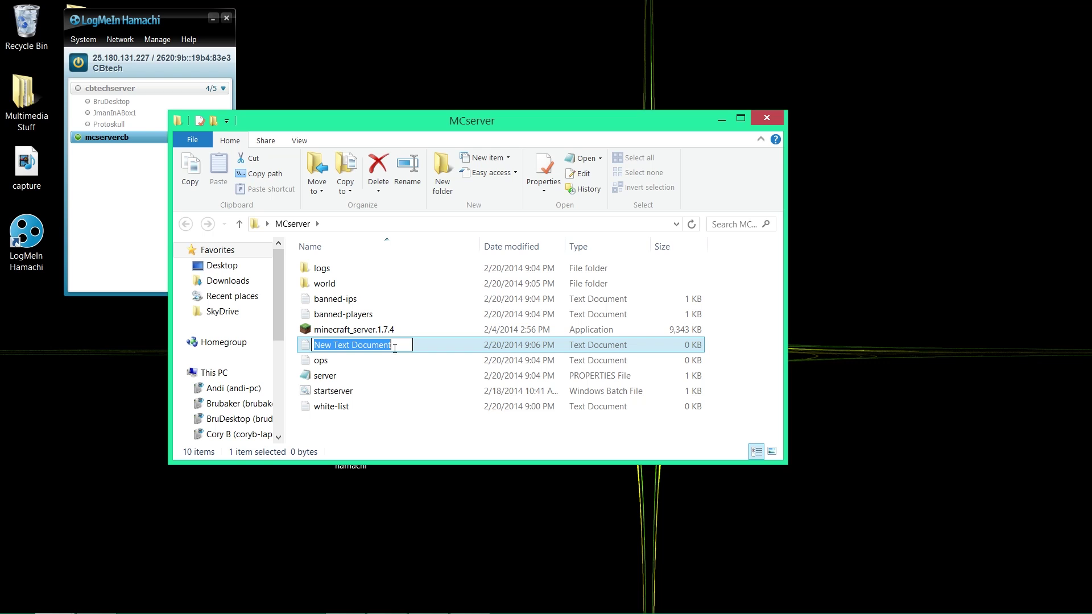
pyautogui.click(372, 419)
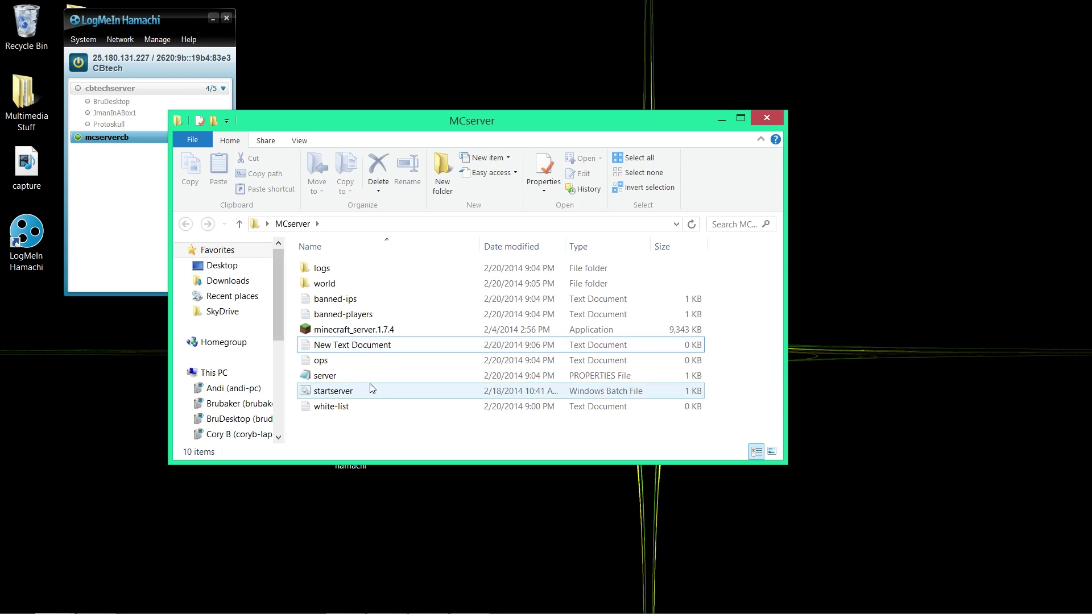
pyautogui.doubleClick(352, 345)
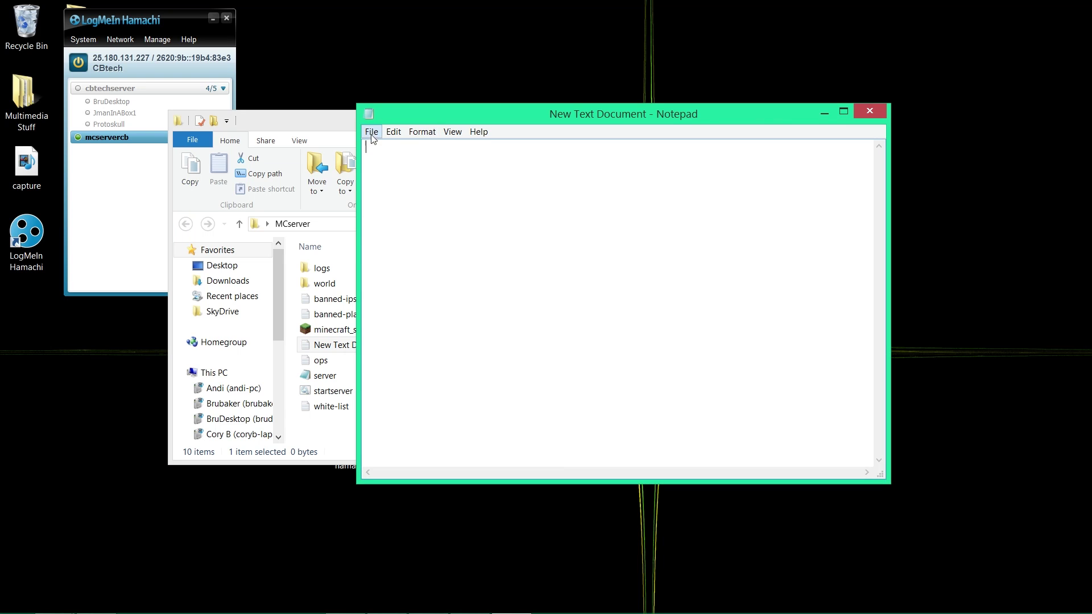
pyautogui.click(372, 134)
pyautogui.click(405, 117)
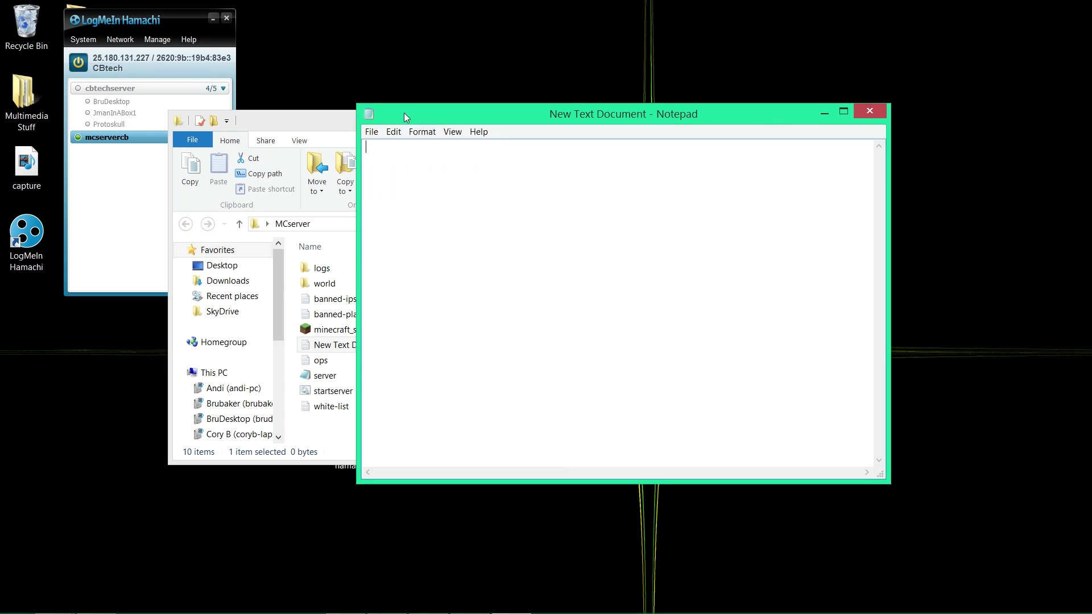
# Run the startserver batch file to launch the server, and shut the server down with /stop.
pyautogui.doubleClick(334, 391)
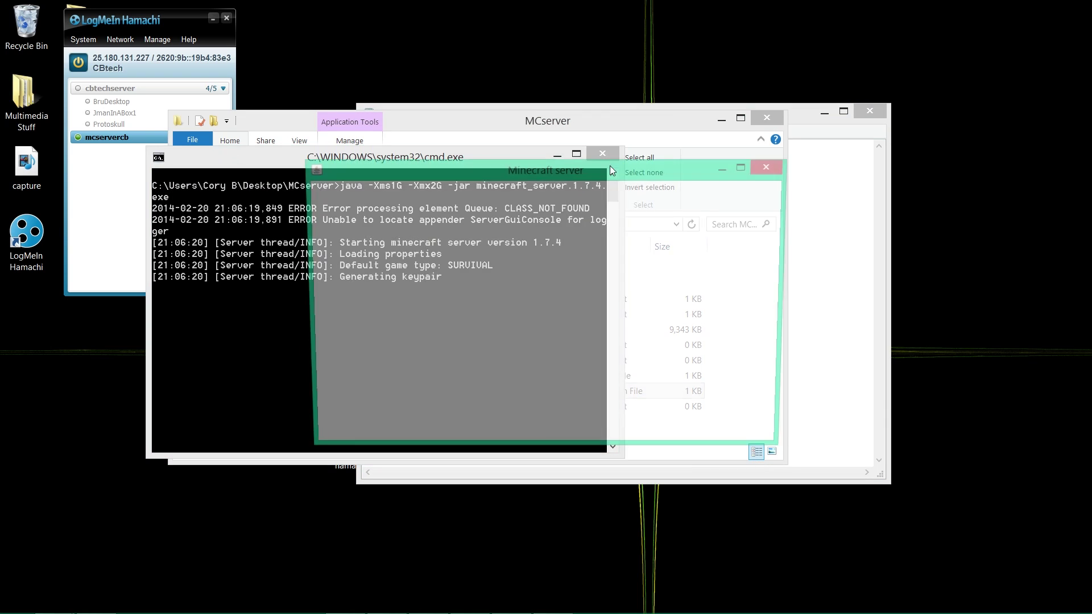
pyautogui.click(638, 441)
pyautogui.write('/stop')
pyautogui.press('Return')
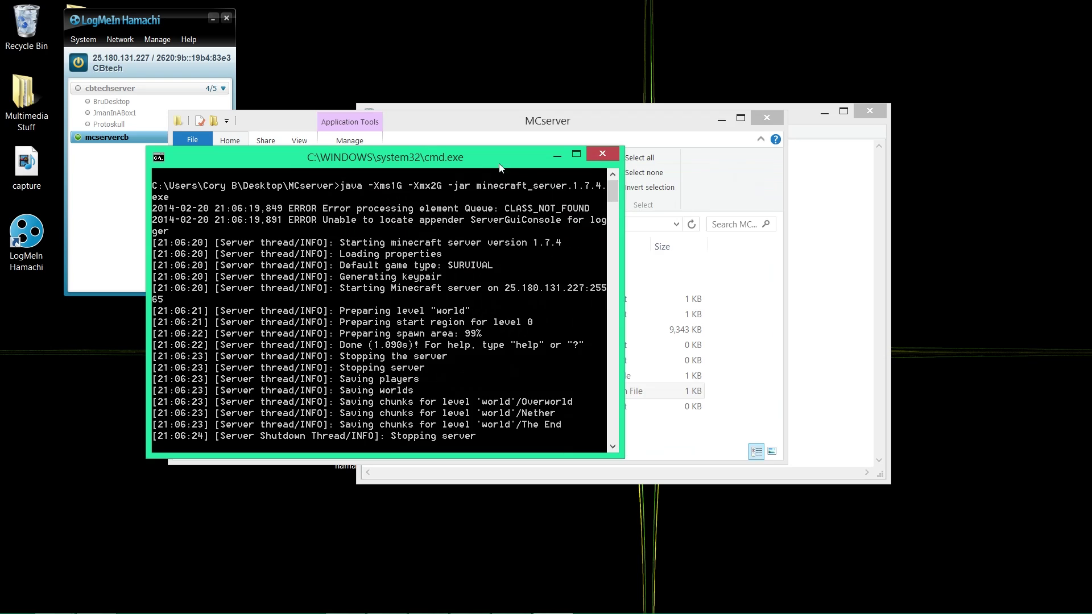
# Open the startserver batch file for editing, copy its entire command line, and close the file.
pyautogui.rightClick(328, 392)
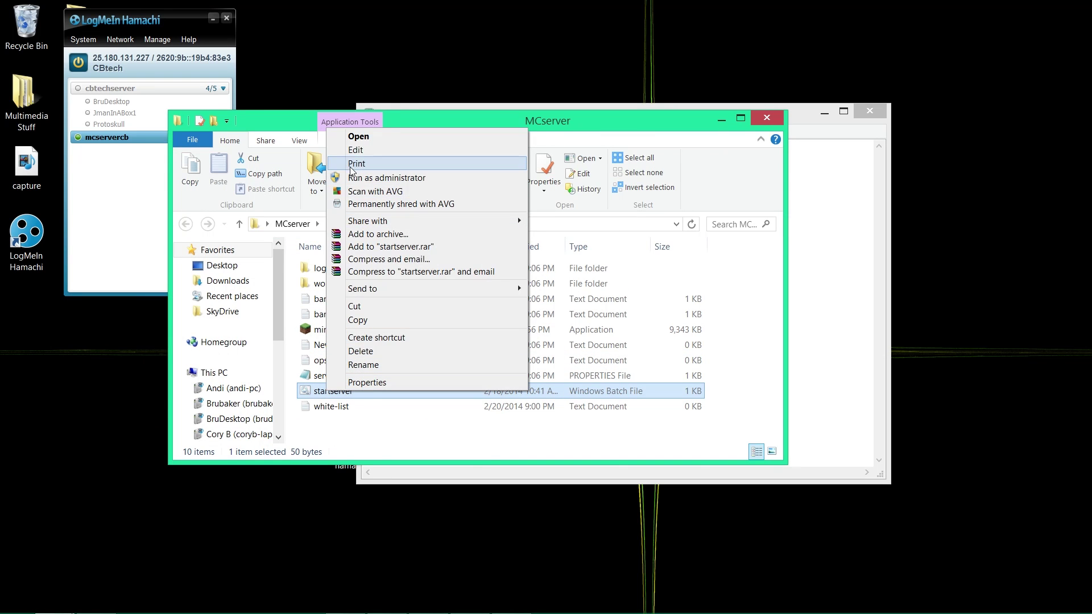
pyautogui.click(350, 148)
pyautogui.hotkey('ctrl', 'a')
pyautogui.rightClick(404, 147)
pyautogui.click(450, 186)
pyautogui.click(870, 110)
# Paste the command "java -Xms1G -Xmx2G -jar minecraft_server.1.7.4.exe" into the New Text Document in Notepad.
pyautogui.doubleClick(331, 344)
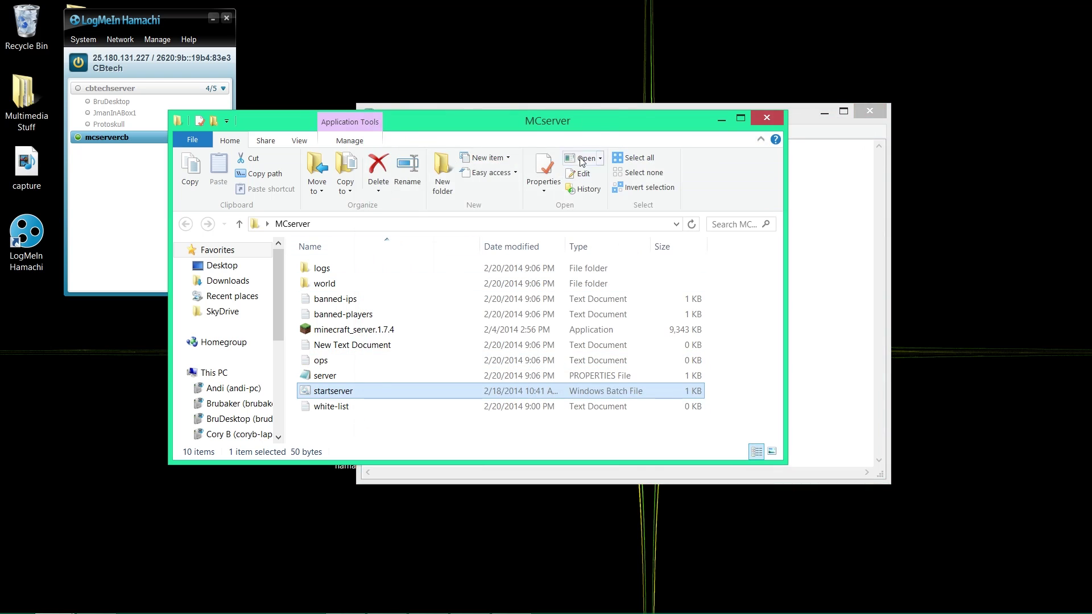
pyautogui.moveTo(537, 115); pyautogui.dragTo(498, 106)
pyautogui.rightClick(380, 150)
pyautogui.click(446, 205)
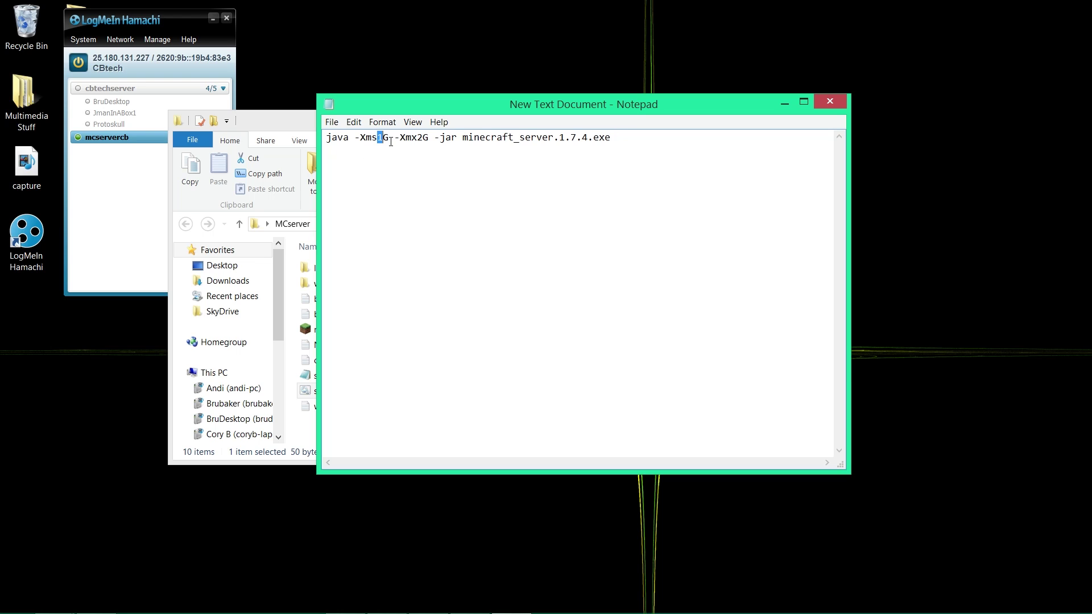
# Examine the minimum and maximum memory options, -Xms1G and -Xmx2G, in the pasted command line.
pyautogui.moveTo(389, 137)
pyautogui.mouseDown()
pyautogui.moveTo(357, 139)
pyautogui.moveTo(430, 139)
pyautogui.moveTo(396, 139)
pyautogui.mouseUp()
pyautogui.click(392, 142)
pyautogui.click(412, 166)
pyautogui.click(379, 137)
pyautogui.moveTo(421, 139); pyautogui.dragTo(417, 139)
pyautogui.click(426, 139)
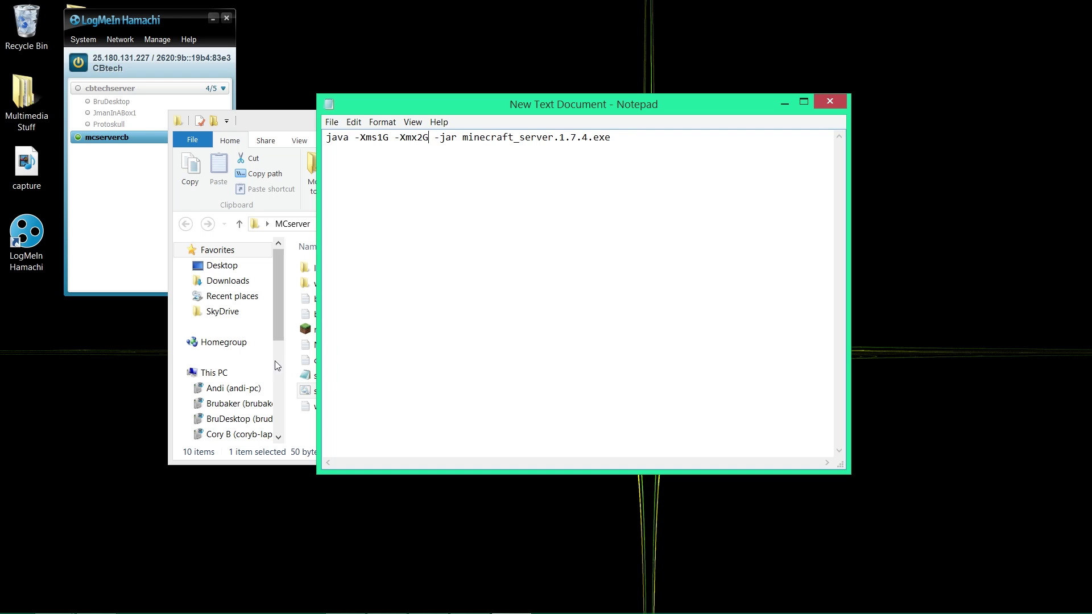
# Open the This PC properties to check the computer's installed memory, and return to the text document in Notepad.
pyautogui.moveTo(100, 604)
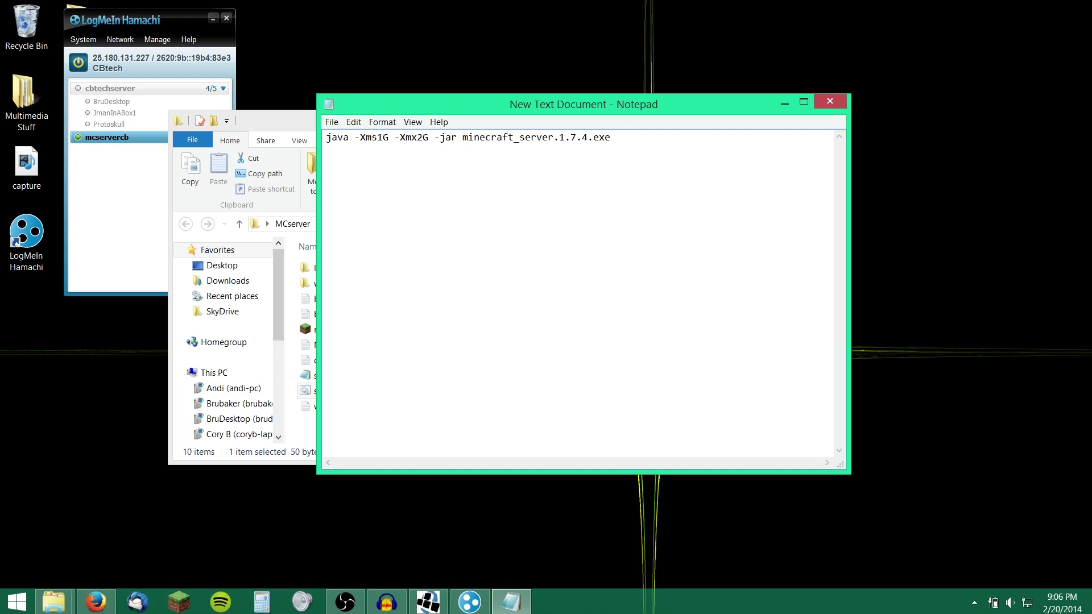
pyautogui.rightClick(54, 601)
pyautogui.click(48, 547)
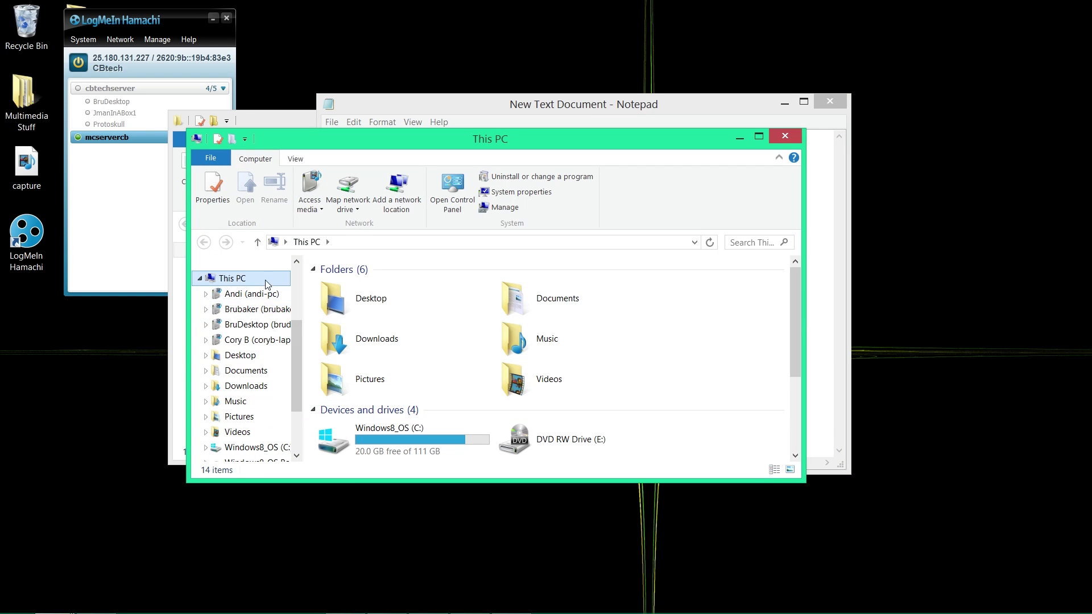
pyautogui.rightClick(227, 284)
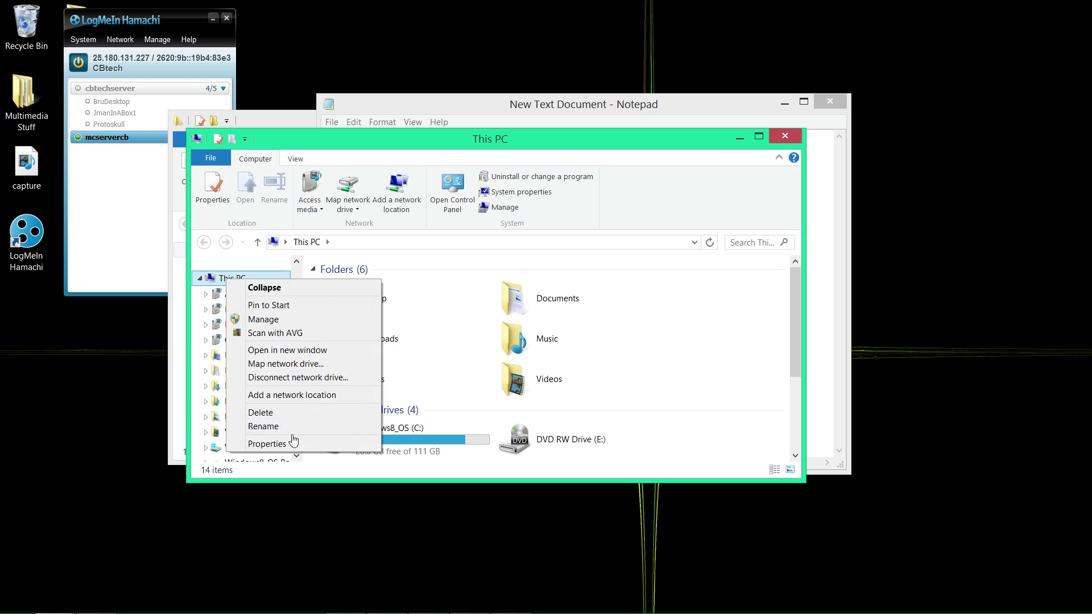
pyautogui.click(292, 443)
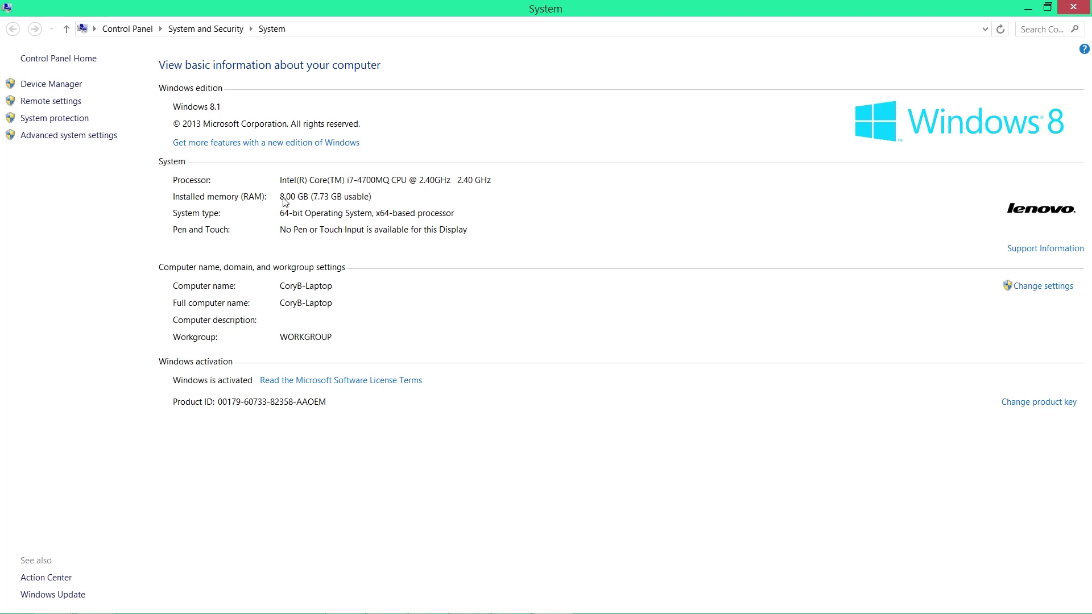
pyautogui.hotkey('alt', 'F4')
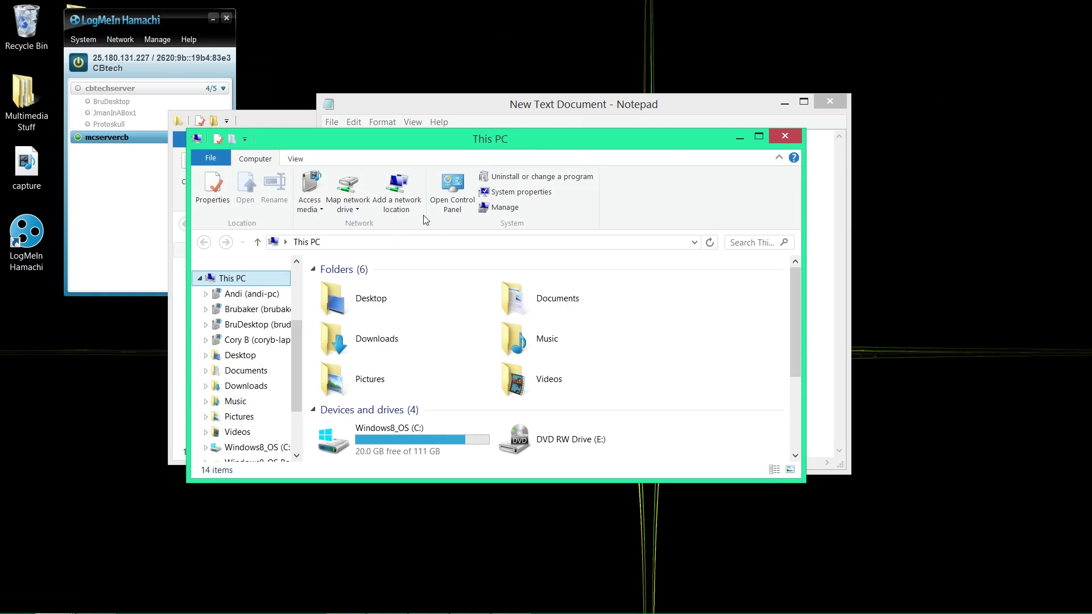
pyautogui.click(835, 140)
# Review the -Xmx2G maximum memory value and move the Notepad window clear of the MCserver file list.
pyautogui.moveTo(428, 138); pyautogui.dragTo(422, 140)
pyautogui.click(424, 139)
pyautogui.click(430, 147)
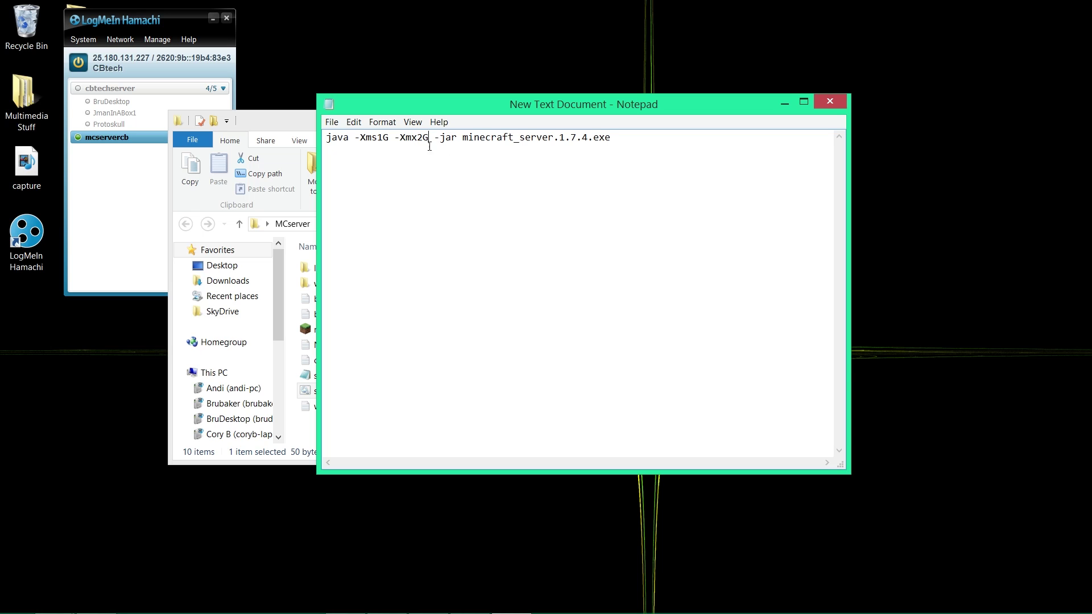
pyautogui.press('Right')
pyautogui.moveTo(429, 104); pyautogui.dragTo(550, 135)
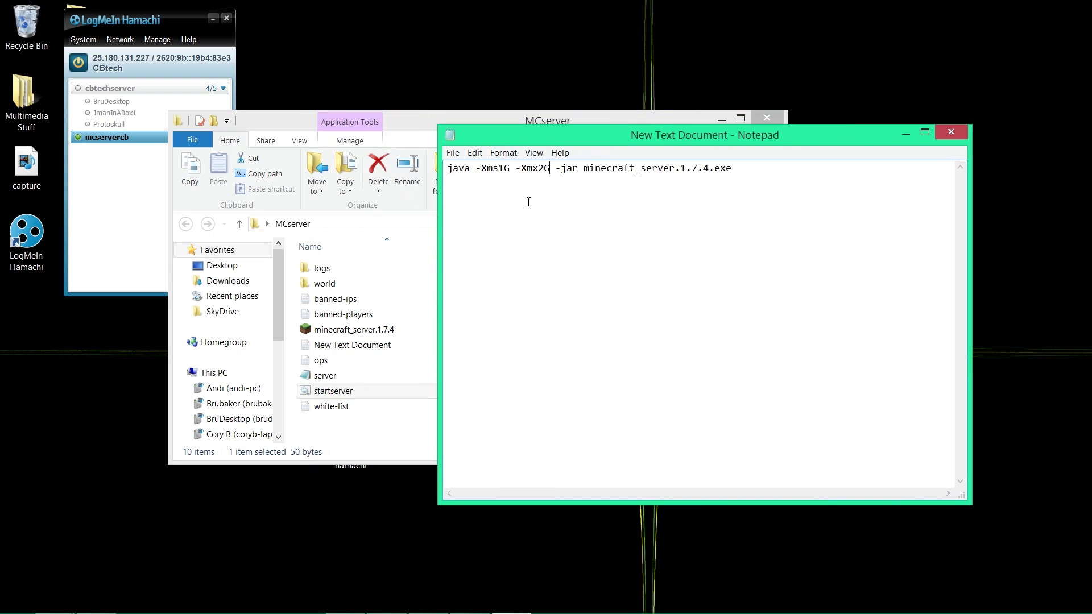
# Check the server file name minecraft_server.1.7.4.exe in the Notepad command against the server application in the MCserver folder.
pyautogui.moveTo(450, 171); pyautogui.dragTo(739, 170)
pyautogui.click(715, 199)
pyautogui.moveTo(584, 170); pyautogui.dragTo(765, 135)
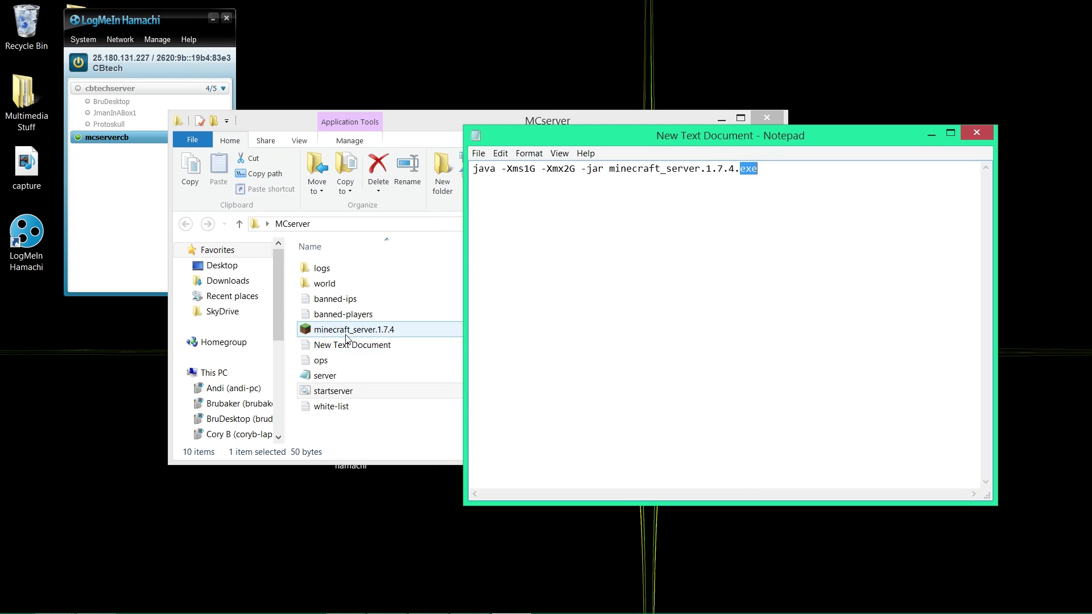
# Save the command as New Text Document.bat in the MCserver folder with the All Files type, and close Notepad.
pyautogui.click(478, 153)
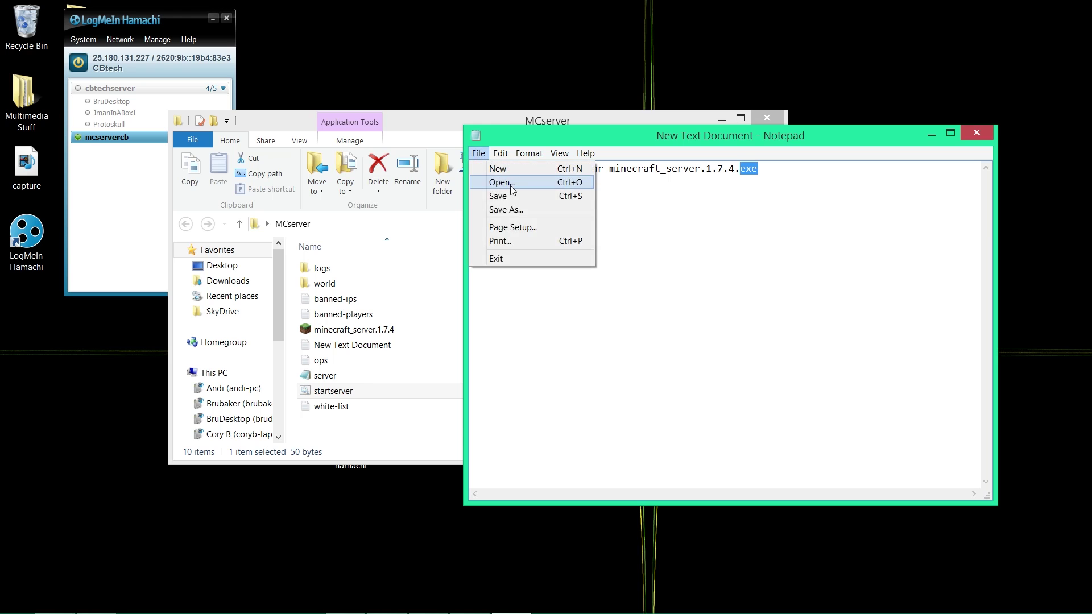
pyautogui.click(513, 211)
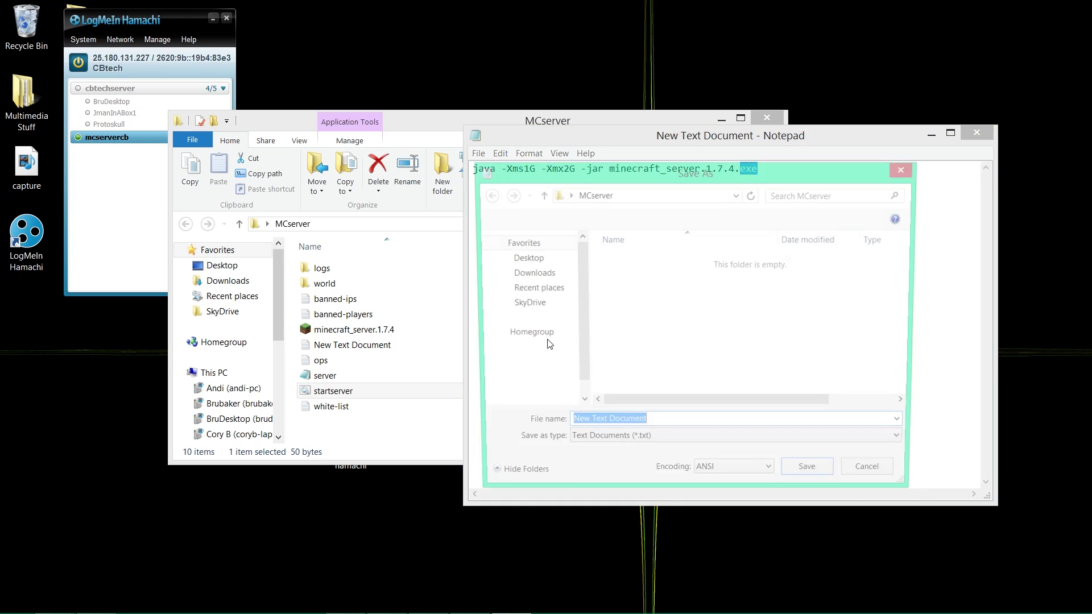
pyautogui.click(633, 447)
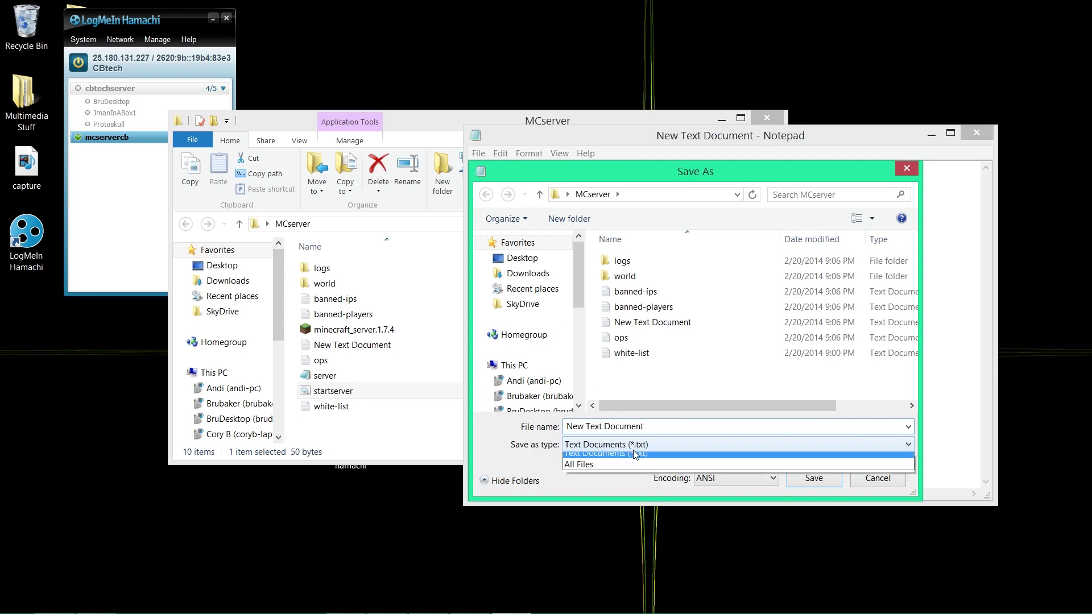
pyautogui.click(599, 472)
pyautogui.click(661, 428)
pyautogui.moveTo(656, 427); pyautogui.dragTo(548, 427)
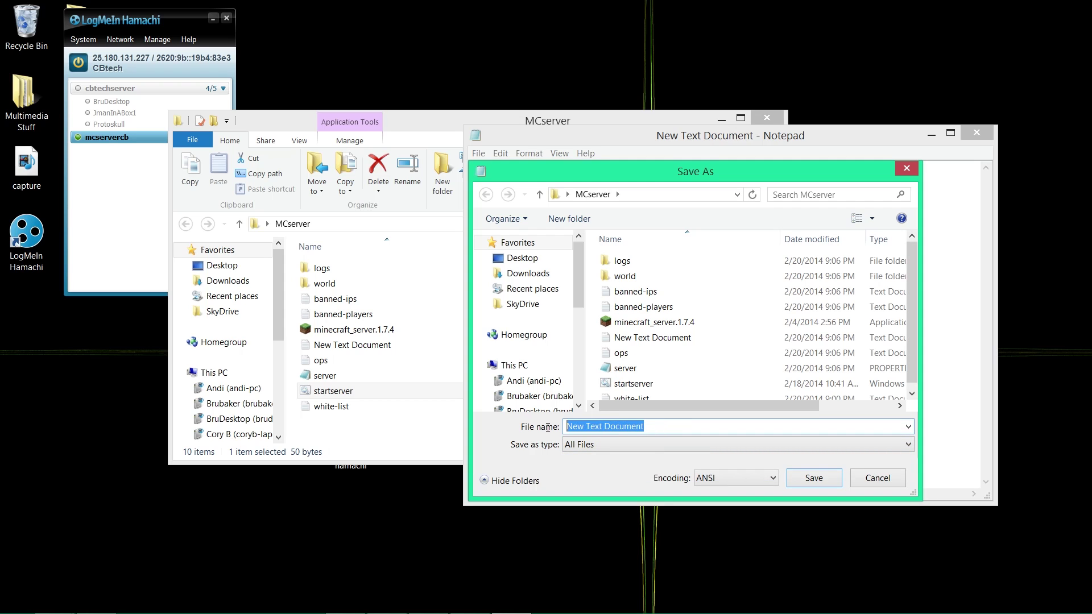
pyautogui.click(673, 427)
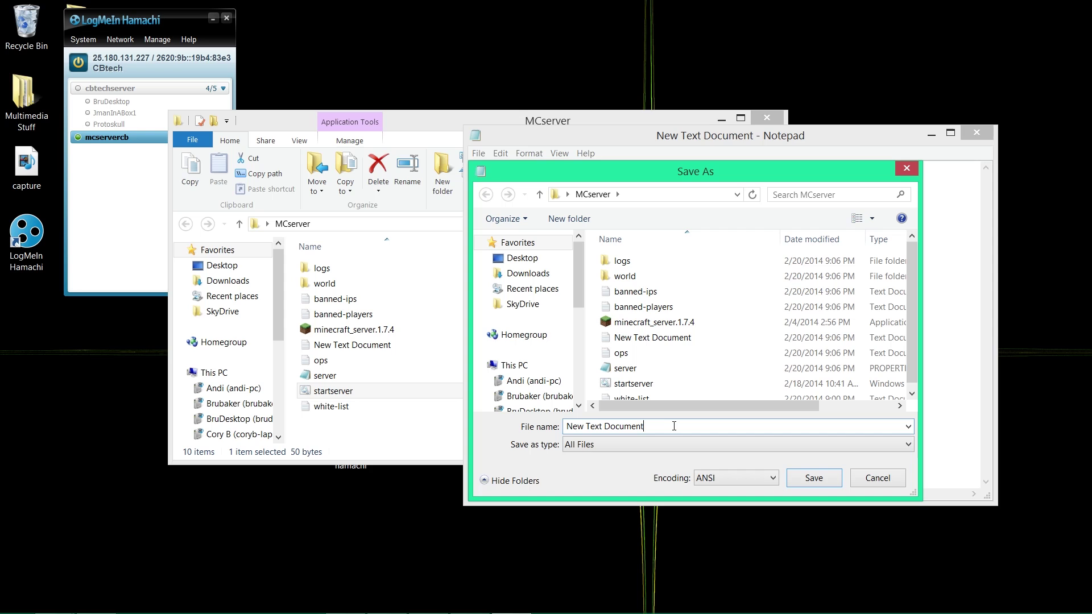
pyautogui.write('.bat')
pyautogui.click(812, 480)
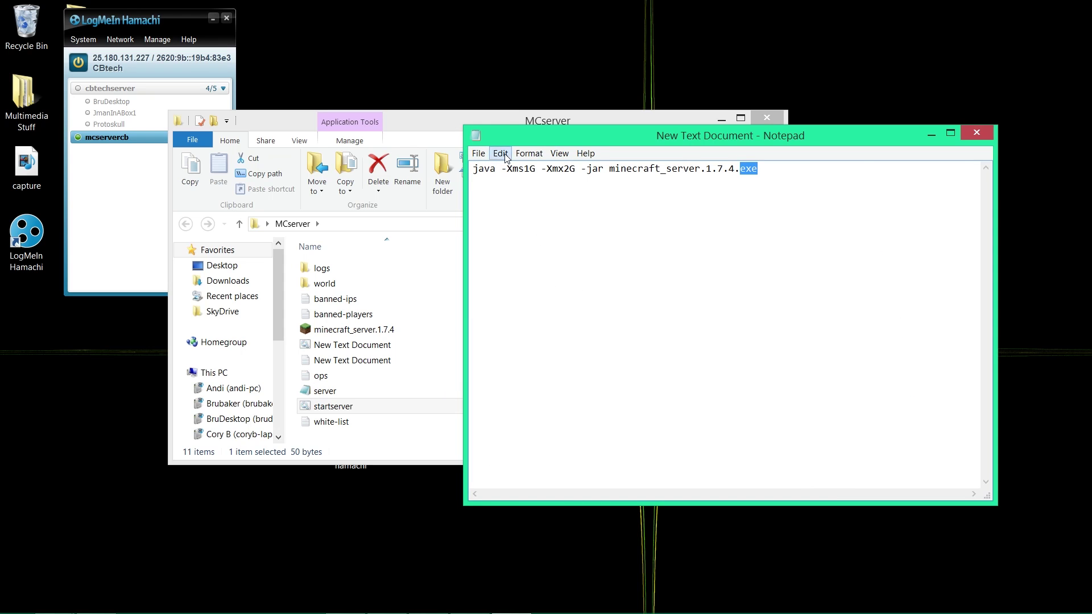
pyautogui.click(978, 133)
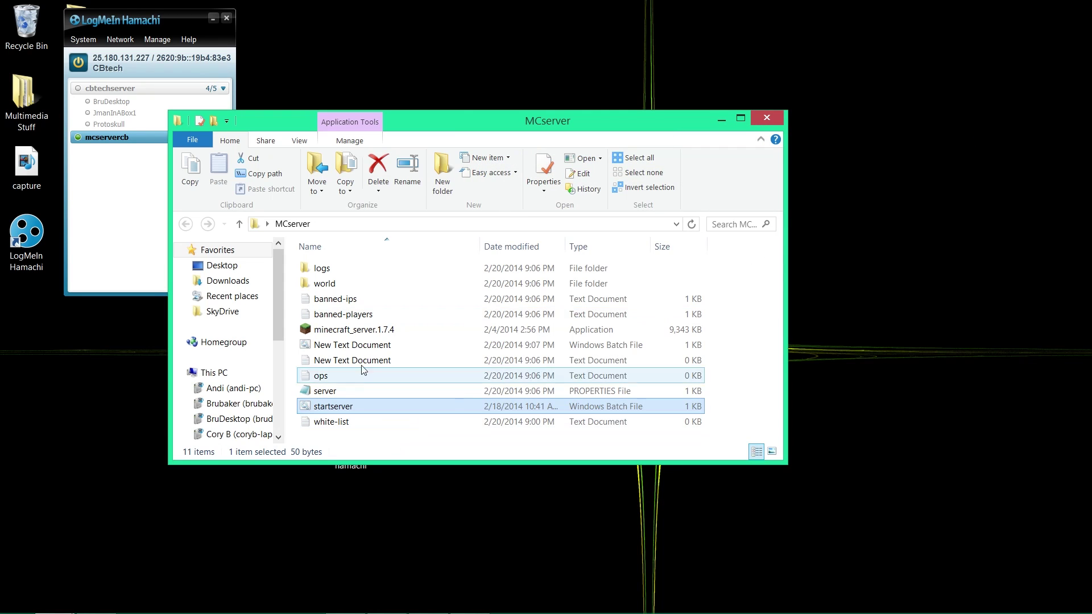
# Delete the empty New Text Document text file from the MCserver folder, keeping the batch file.
pyautogui.click(345, 361)
pyautogui.rightClick(345, 364)
pyautogui.click(375, 322)
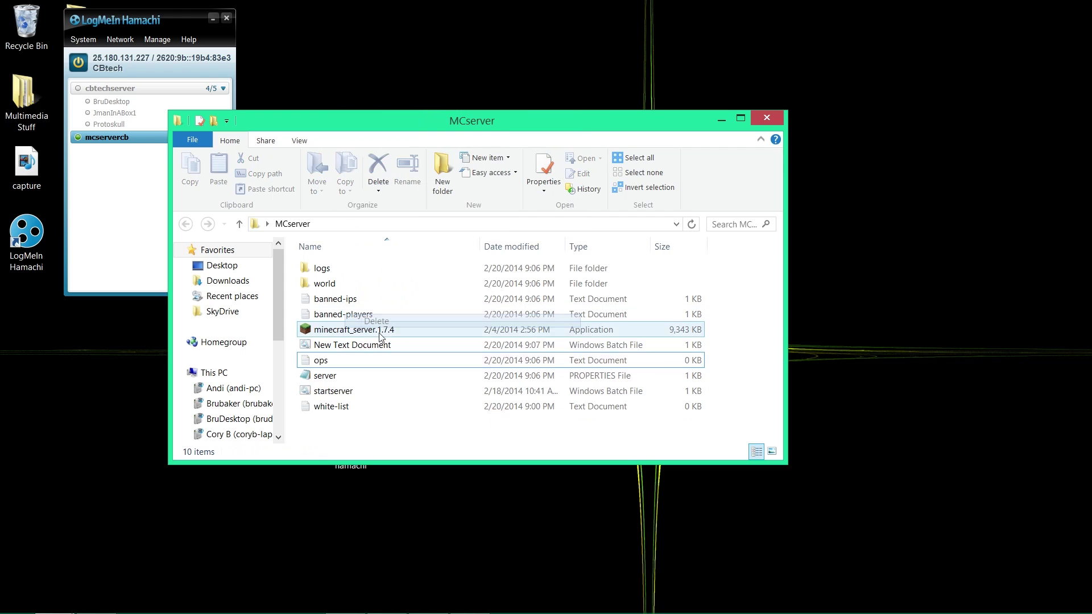
# Run the New Text Document batch file to start the Minecraft server, and move its console window aside.
pyautogui.click(346, 353)
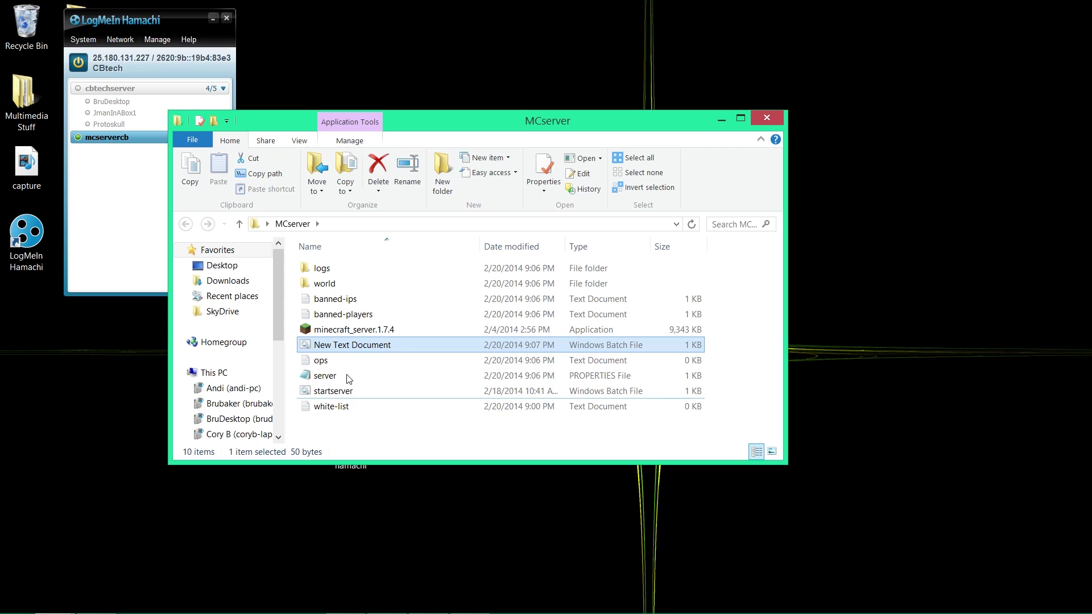
pyautogui.doubleClick(347, 349)
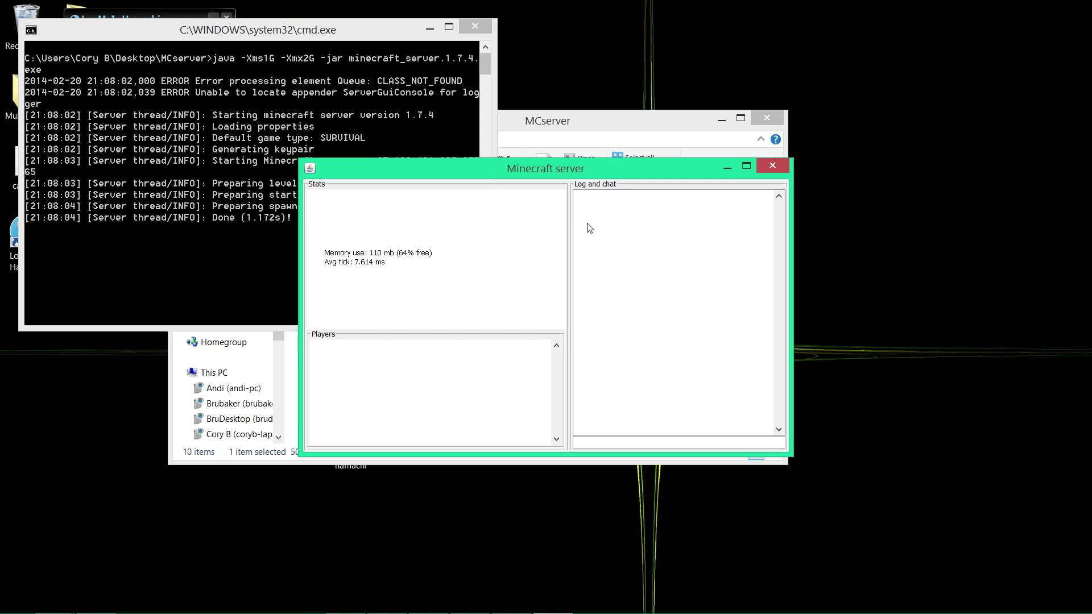
pyautogui.moveTo(377, 33); pyautogui.dragTo(317, 64)
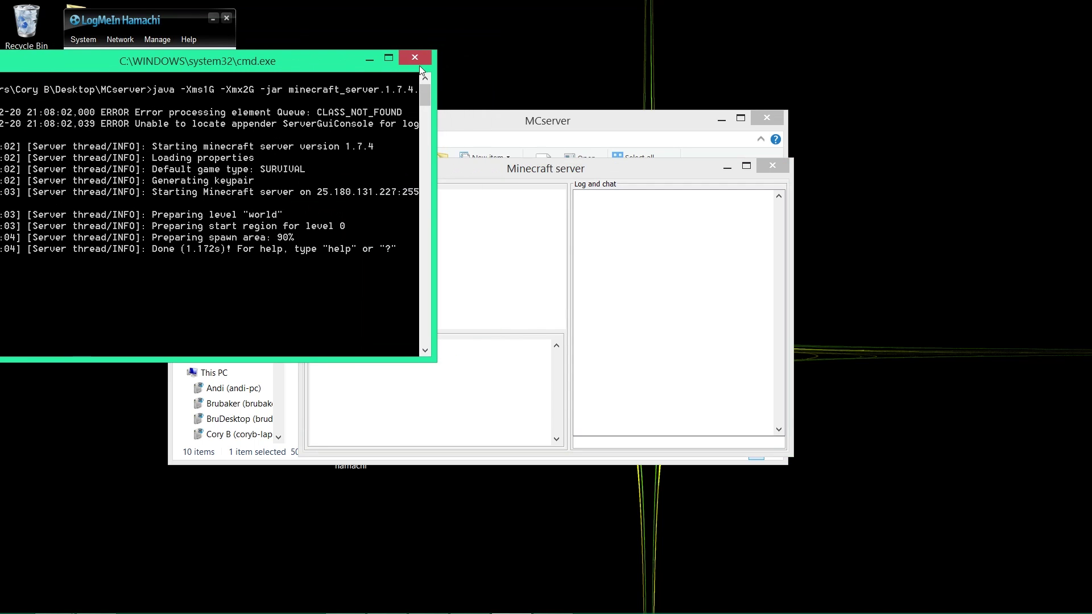
# Shut down the running Minecraft server with the stop command.
pyautogui.click(643, 442)
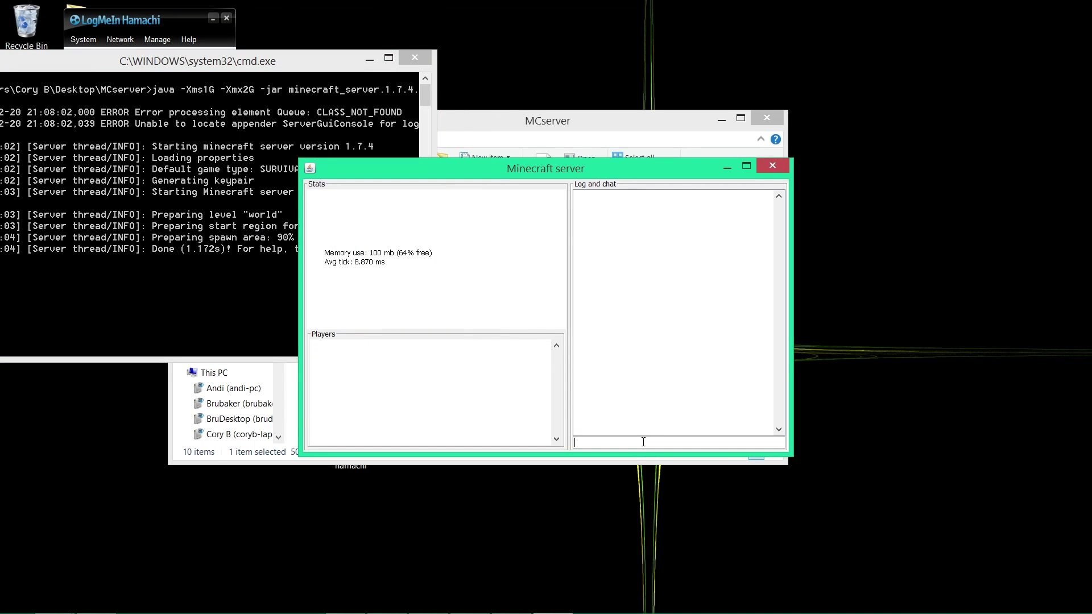
pyautogui.write('stop')
pyautogui.press('Return')
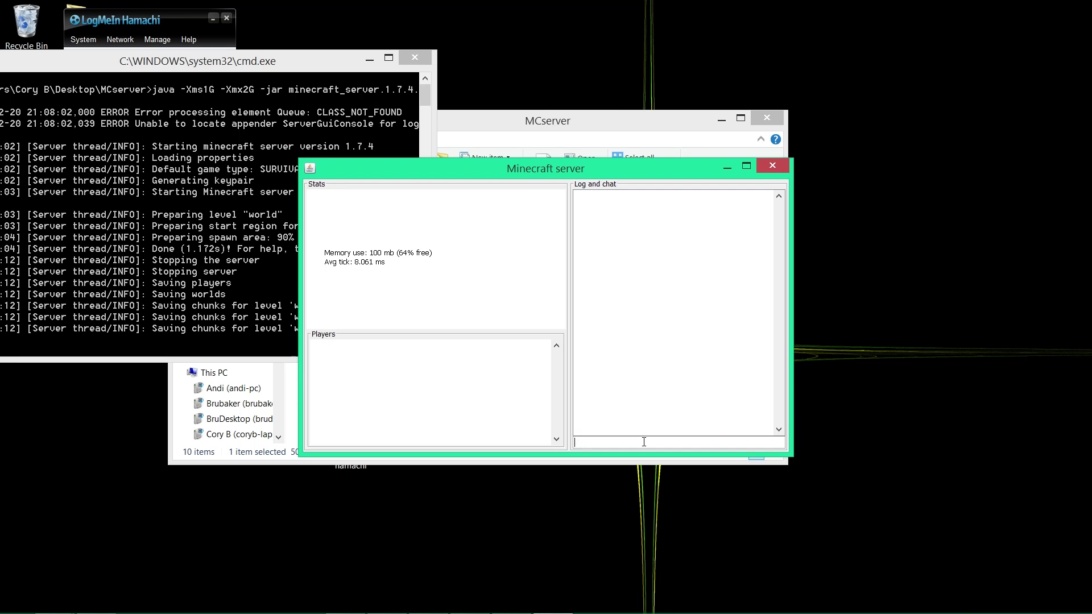
# Arrange the LogMeIn Hamachi and MCserver folder windows side by side on the desktop.
pyautogui.moveTo(539, 121); pyautogui.dragTo(601, 21)
pyautogui.moveTo(128, 20); pyautogui.dragTo(107, 70)
pyautogui.click(392, 24)
pyautogui.moveTo(392, 24); pyautogui.dragTo(412, 73)
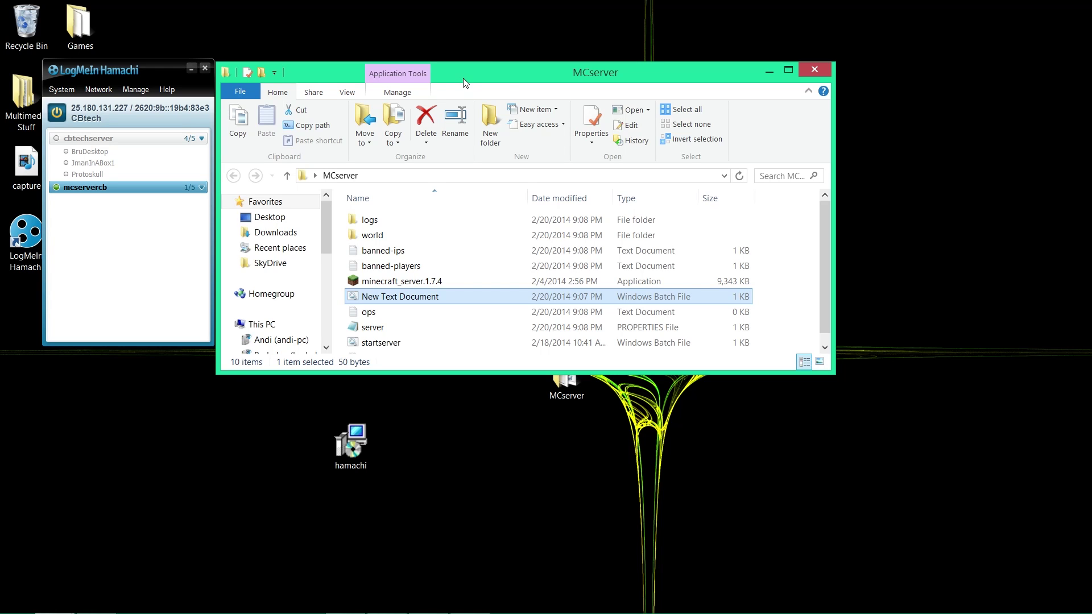
pyautogui.moveTo(506, 78); pyautogui.dragTo(538, 79)
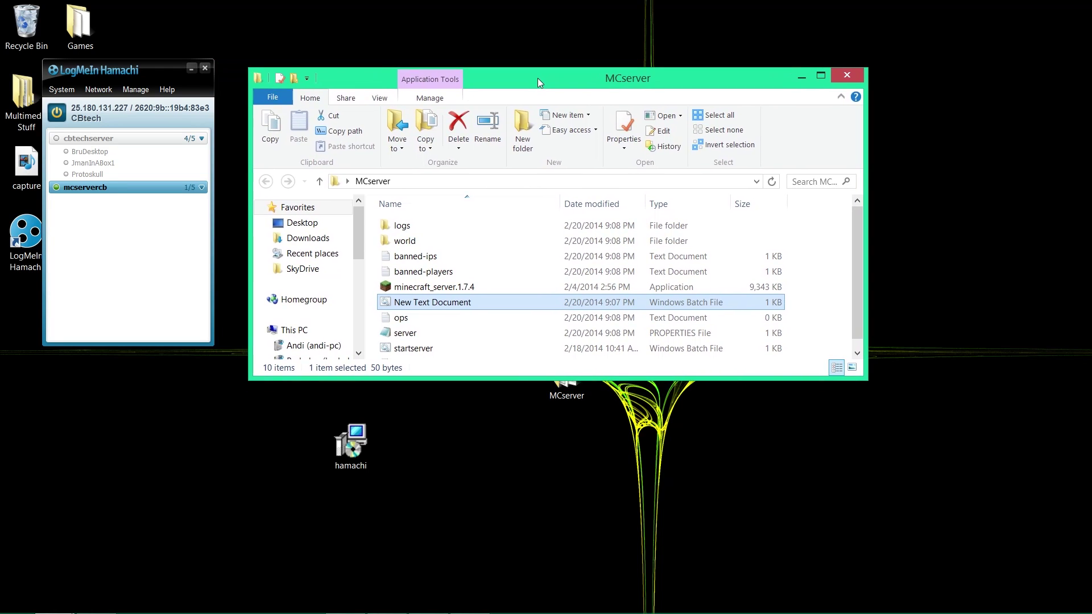